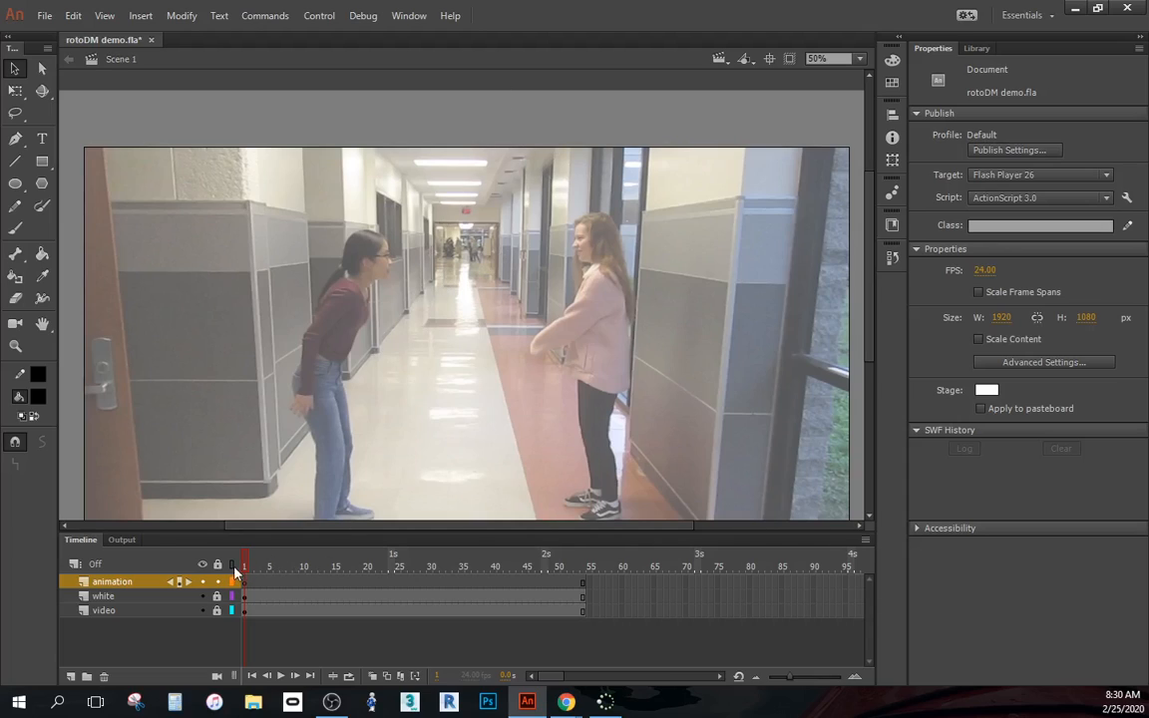
Scrub through the opening frames of the hallway video and return to frame 1
drag(247, 567, 269, 554)
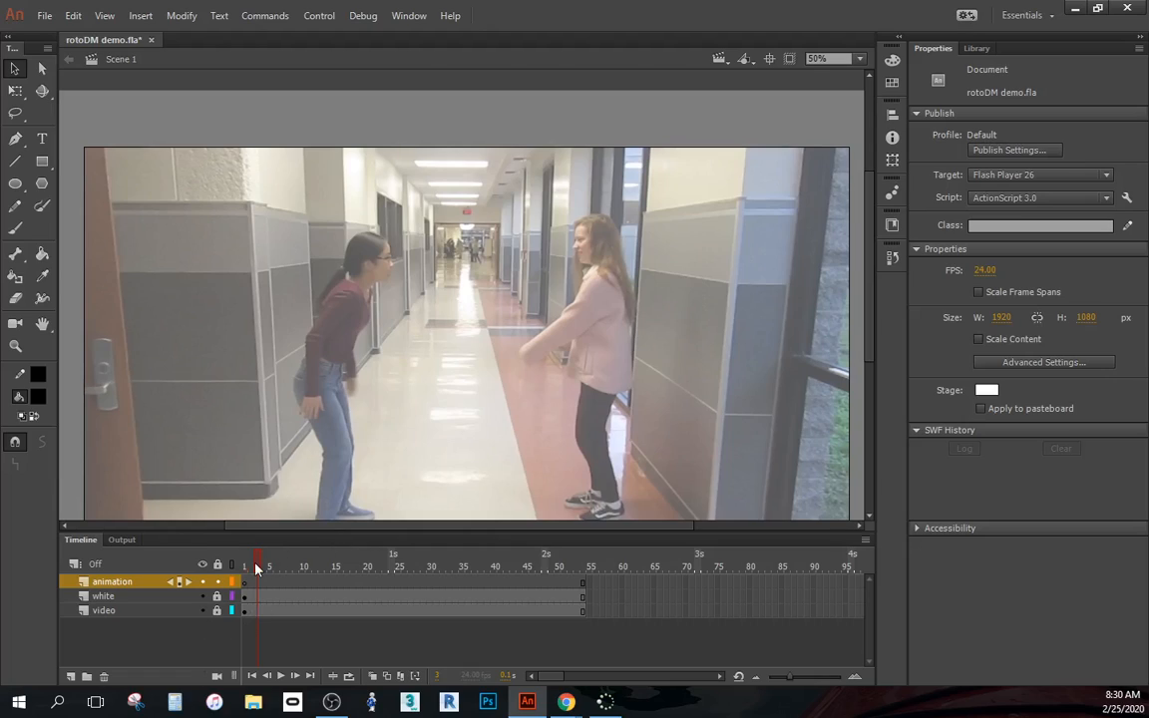
drag(259, 564, 214, 569)
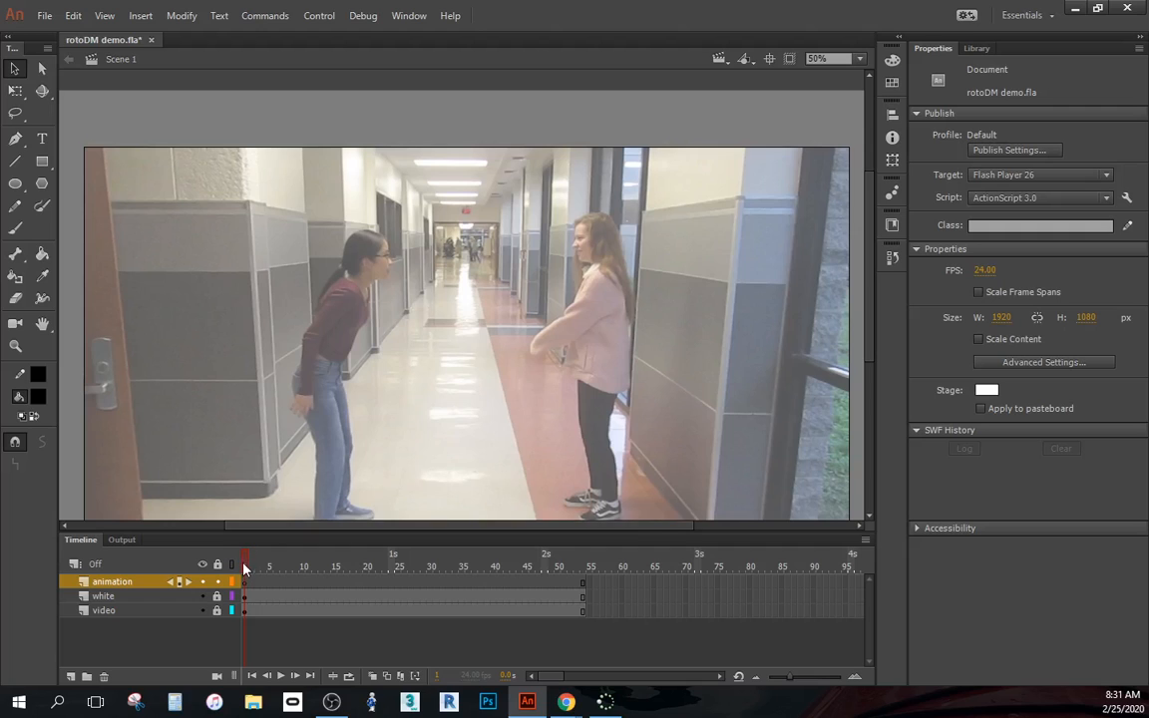
drag(244, 568, 161, 550)
mouse_move(246, 571)
mouse_down()
mouse_move(276, 572)
mouse_move(229, 569)
mouse_up()
Inspect the white and video layers, toggling the white layer's visibility off and on to compare the footage
click(144, 598)
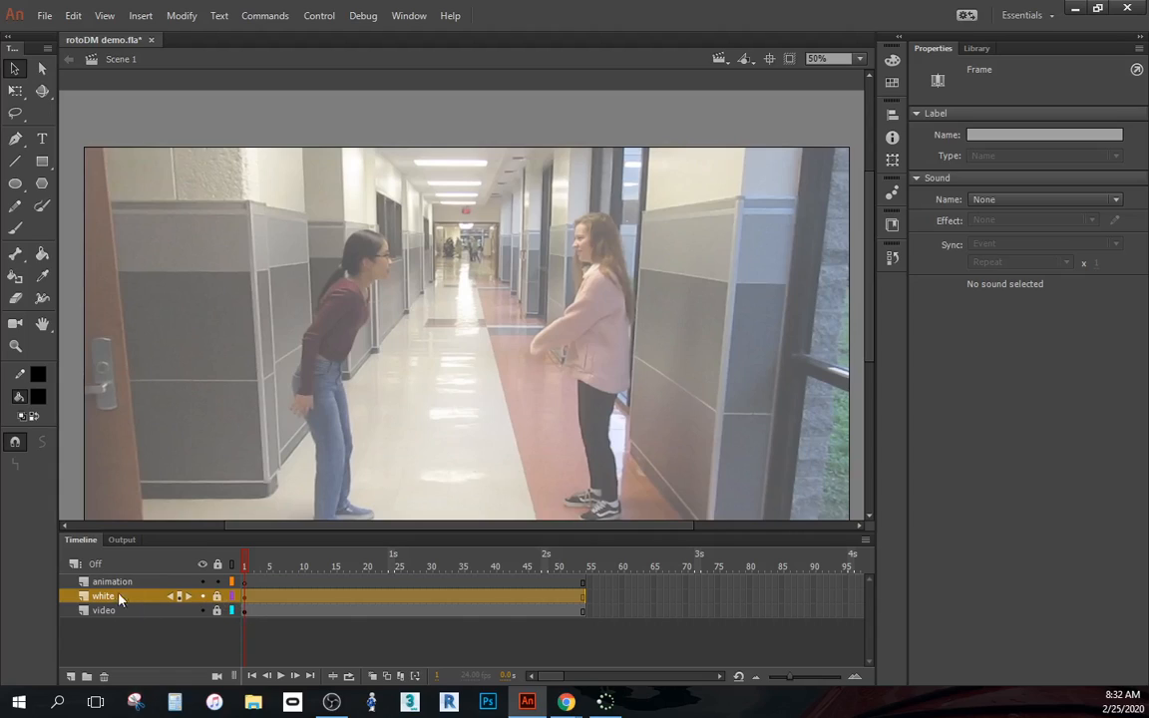
click(114, 613)
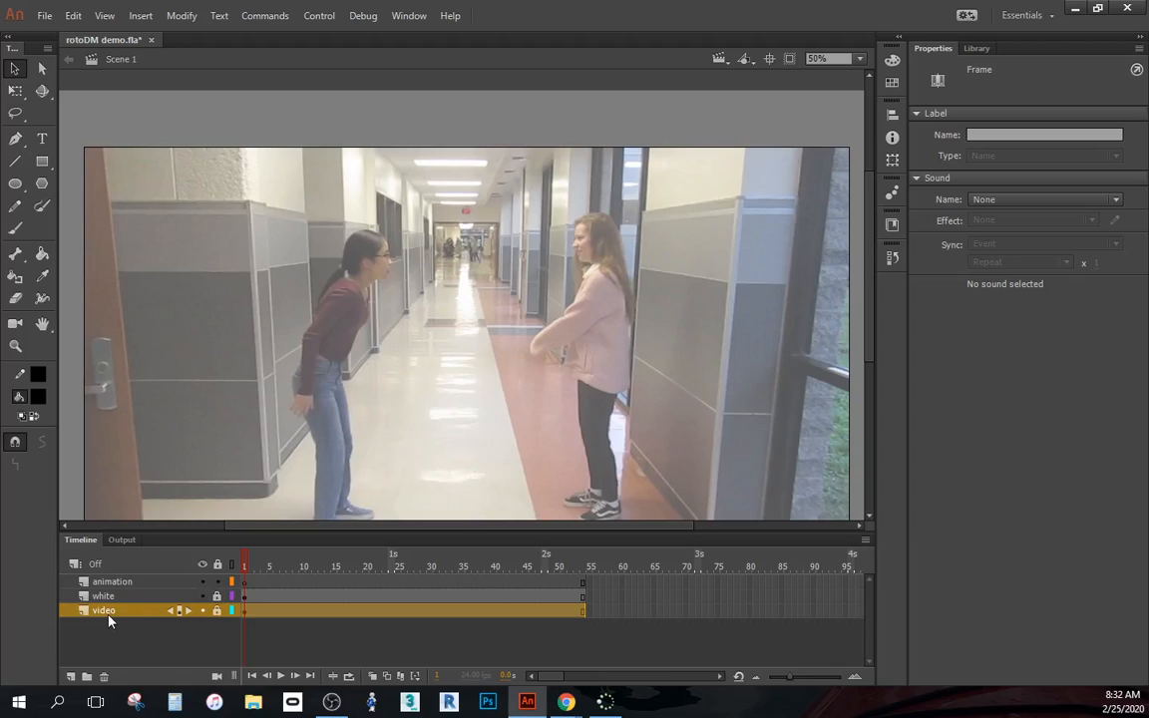
click(141, 597)
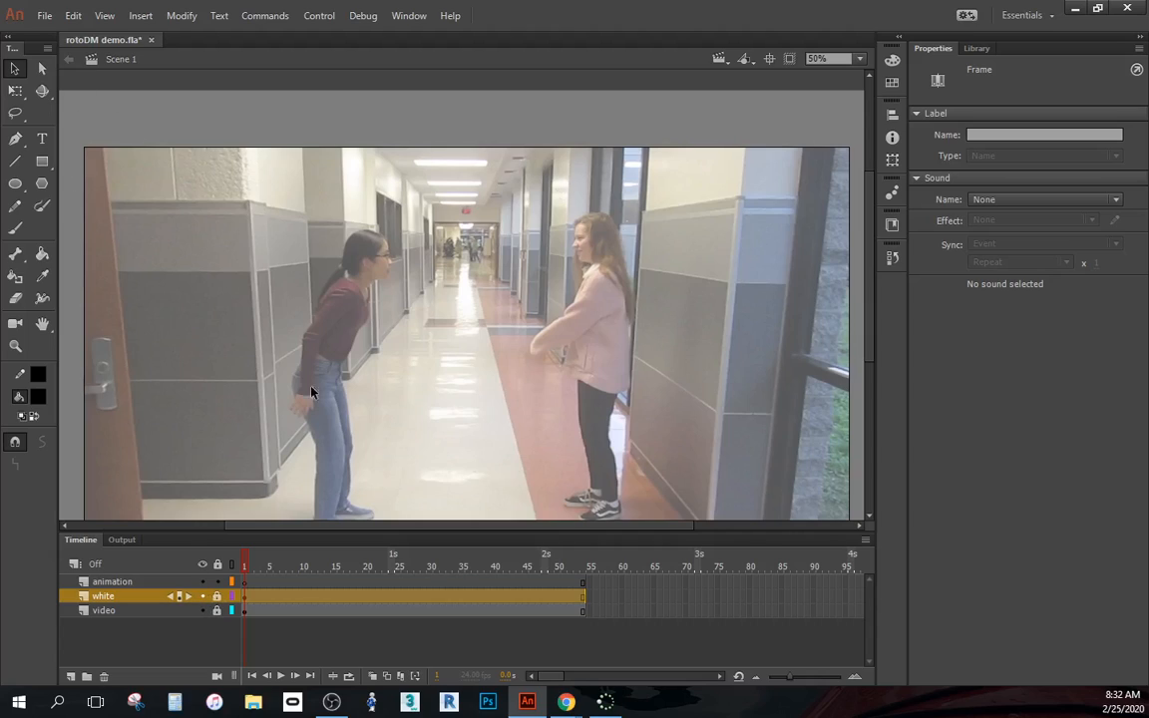
click(202, 596)
click(202, 596)
click(202, 596)
click(203, 596)
On frame 1 of the animation layer, trace the dark-haired girl's hair and ponytail with the black size 6 Brush
click(150, 584)
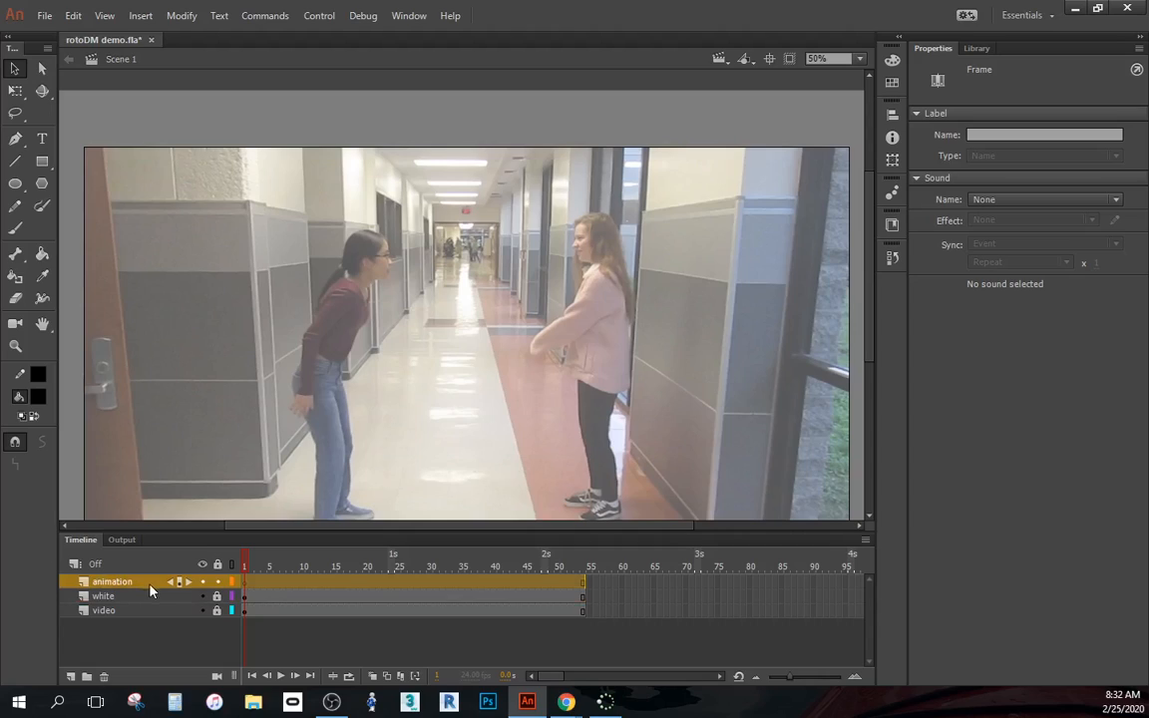
click(245, 585)
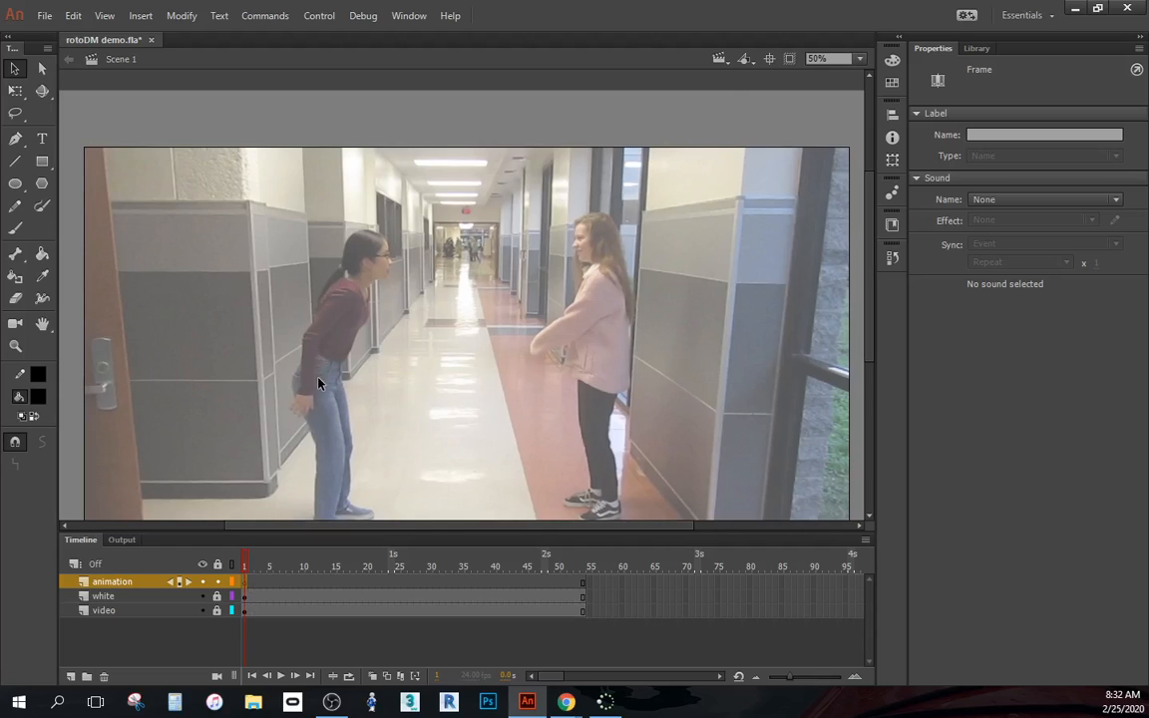
key(ctrl+=)
drag(315, 403, 453, 391)
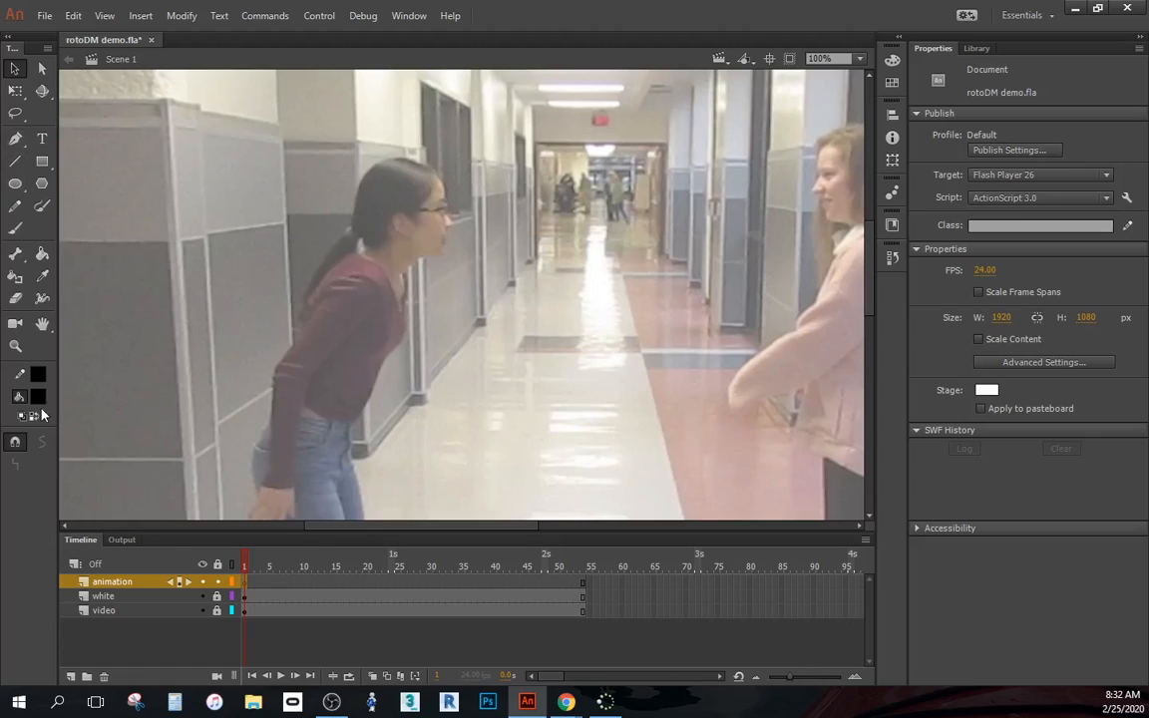
click(14, 229)
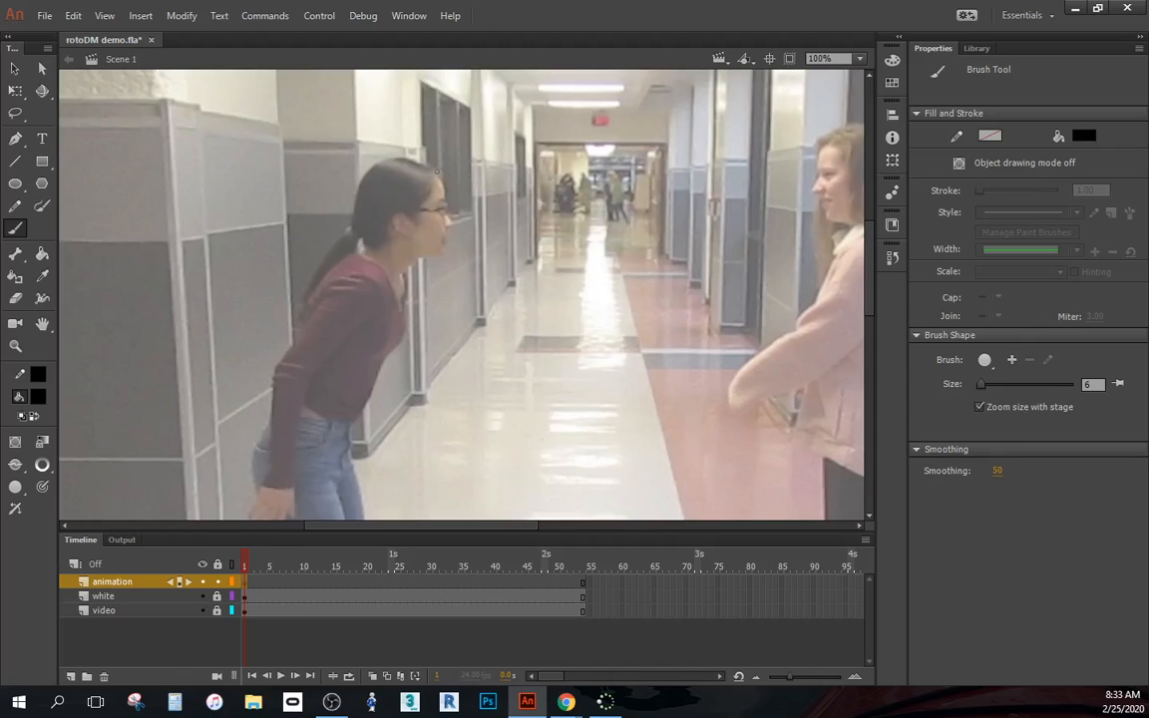
mouse_move(436, 174)
mouse_down()
mouse_move(419, 162)
mouse_move(375, 167)
mouse_move(349, 229)
mouse_up()
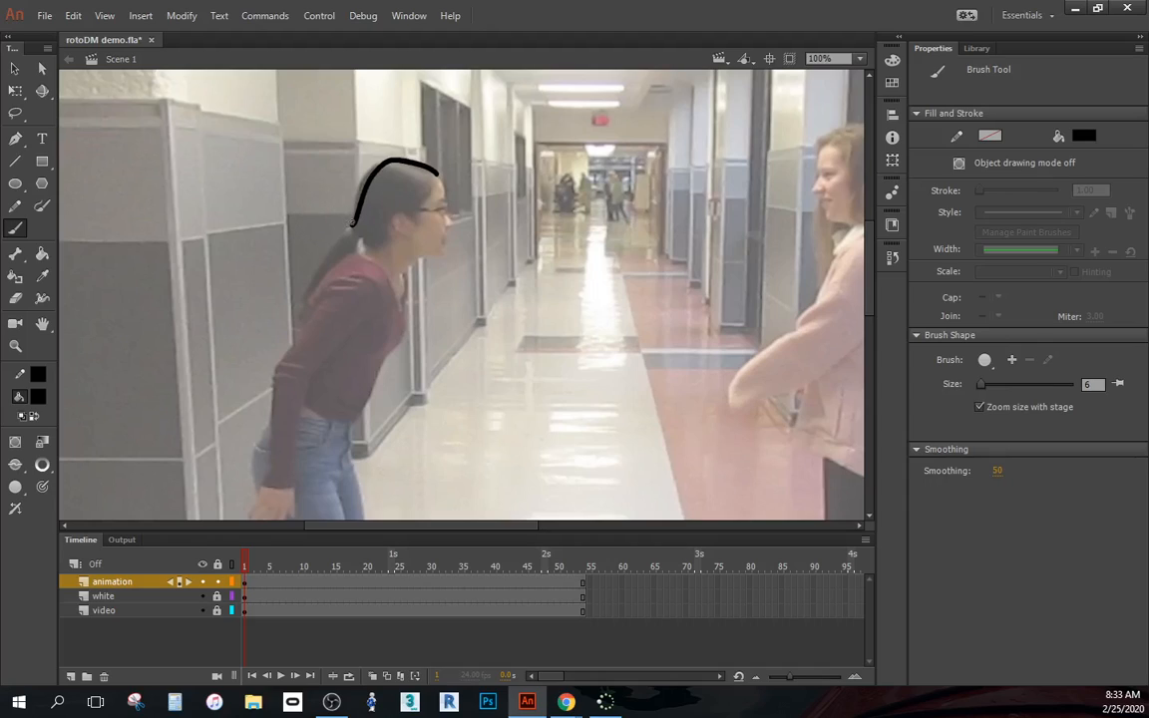
mouse_move(351, 225)
mouse_down()
mouse_move(355, 243)
mouse_move(337, 239)
mouse_move(309, 269)
mouse_move(302, 310)
mouse_move(356, 243)
mouse_move(388, 240)
mouse_move(391, 214)
mouse_move(419, 217)
mouse_move(436, 177)
mouse_up()
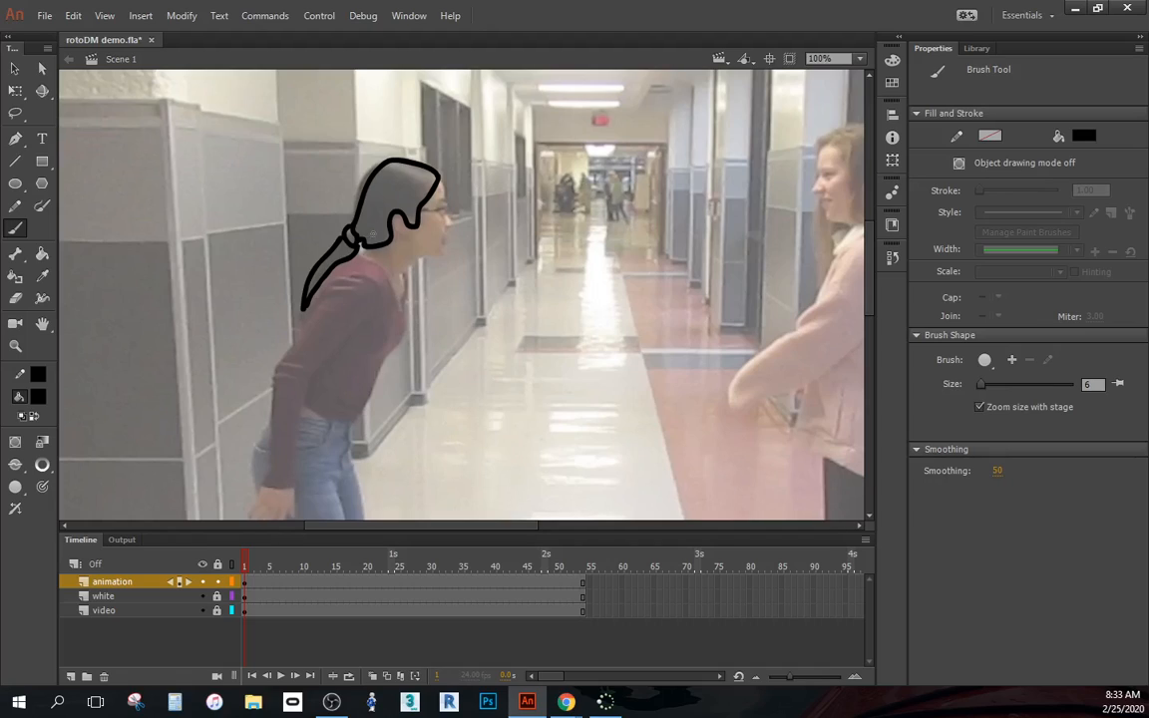
Add a keyframe at frame 2 of the animation layer and replace the copied outline with a fresh hair and ponytail tracing
click(246, 601)
key(comma)
key(period)
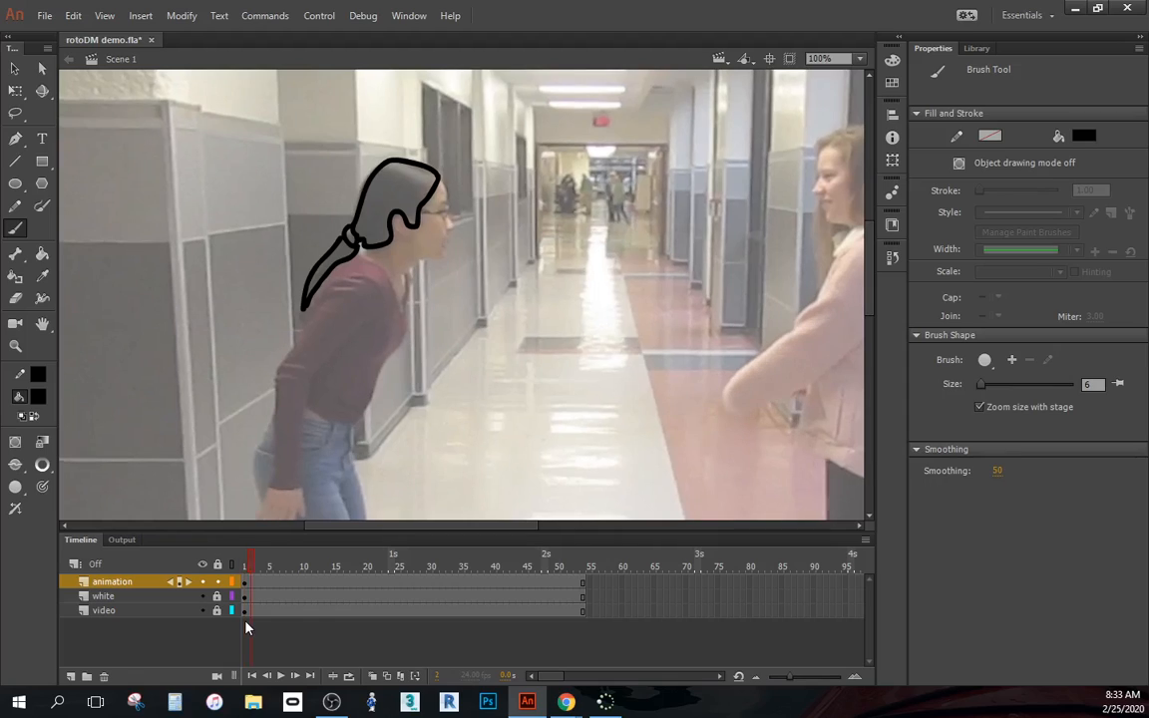
key(comma)
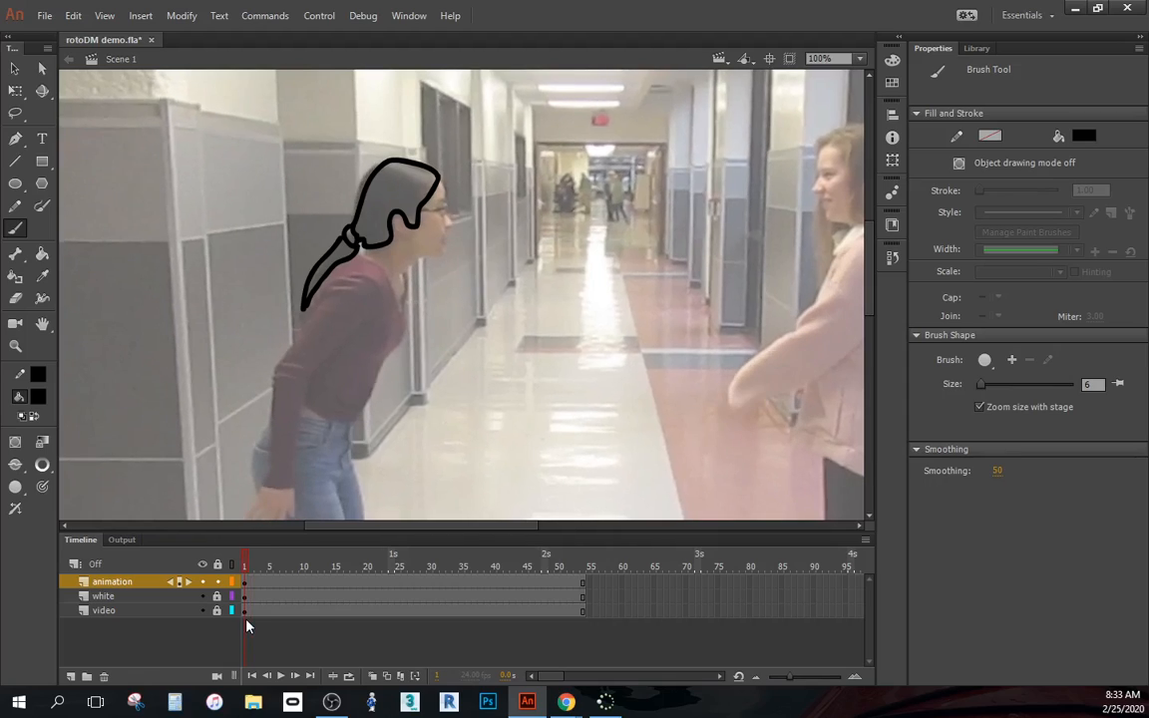
key(period)
key(F6)
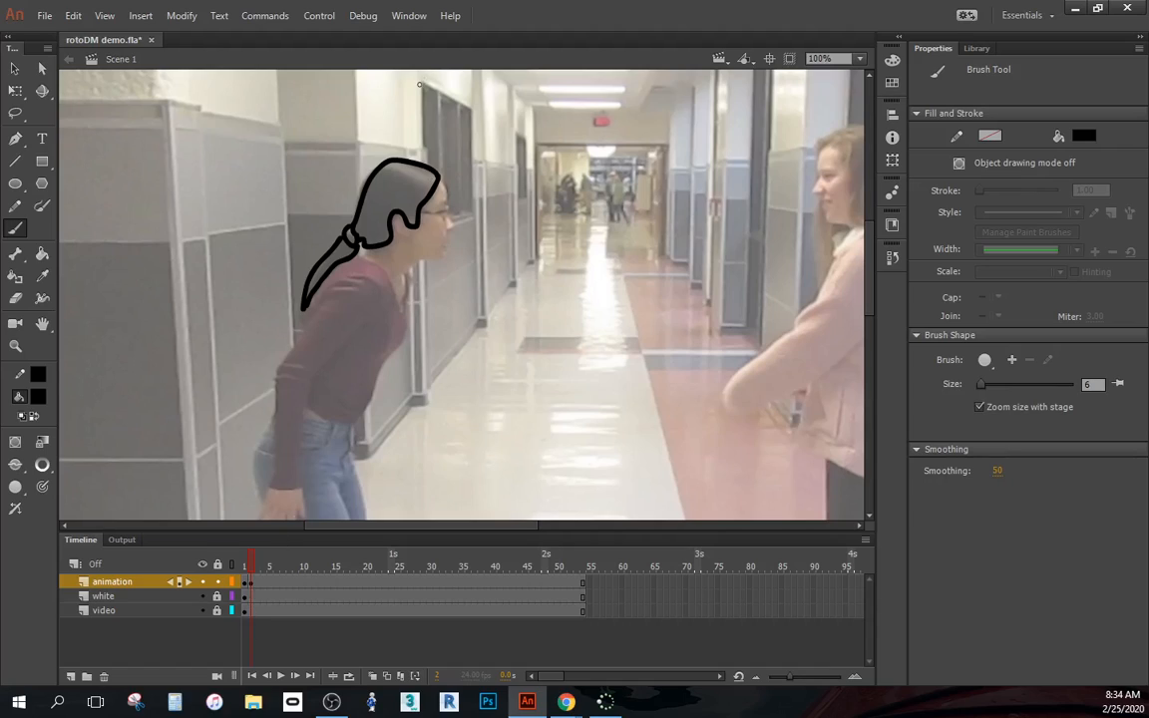
click(159, 582)
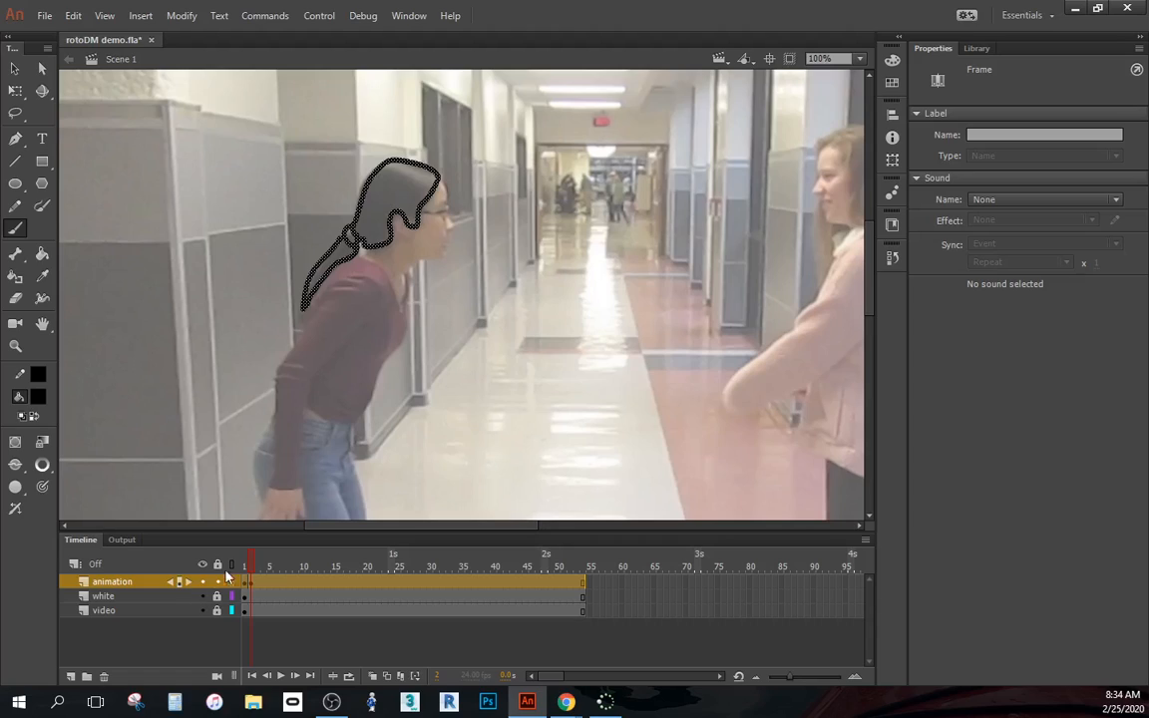
click(251, 586)
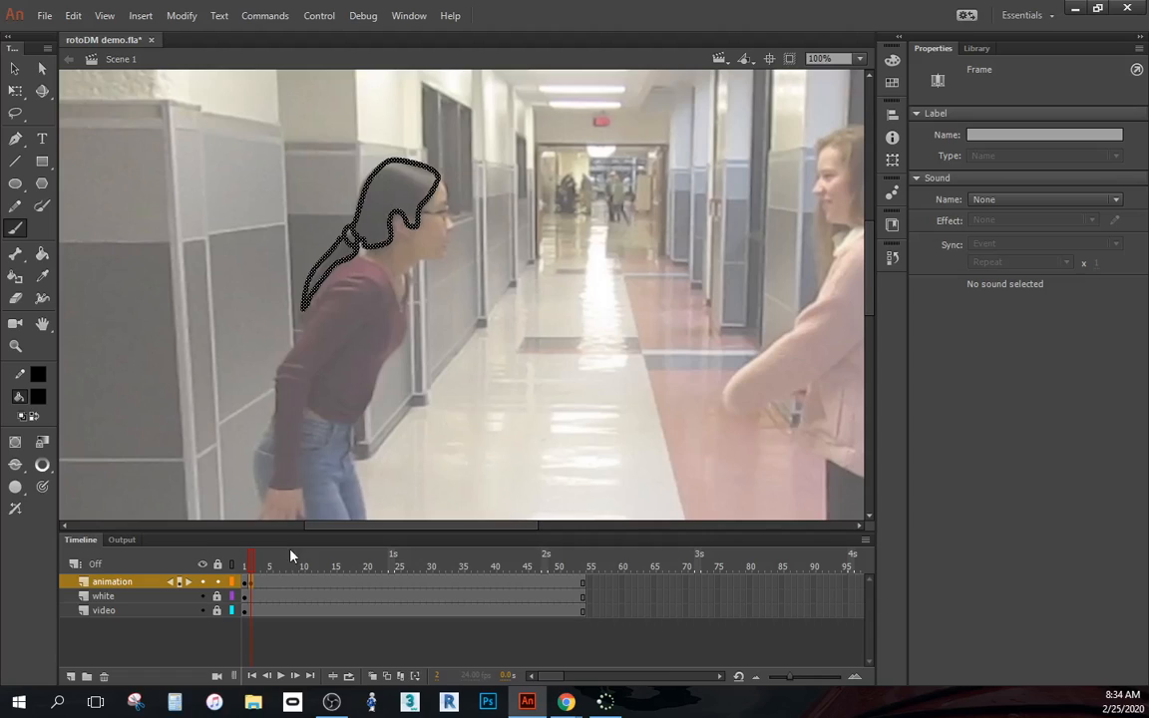
key(Delete)
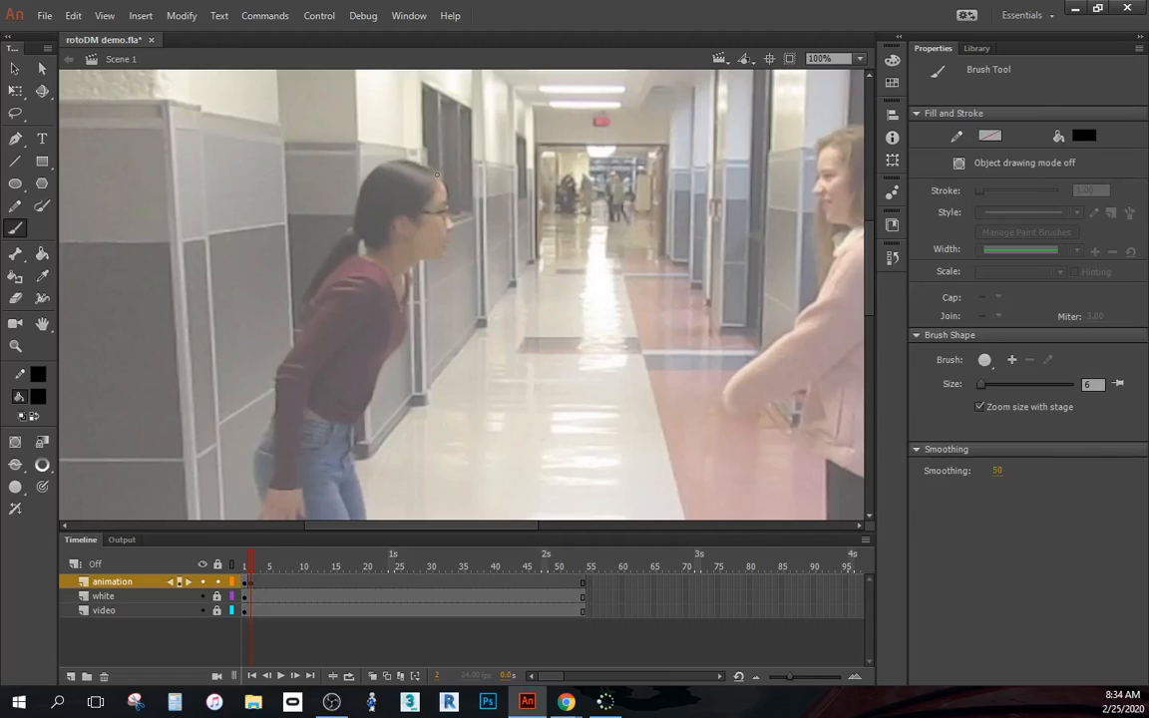
mouse_move(436, 174)
mouse_down()
mouse_move(374, 172)
mouse_move(360, 237)
mouse_move(352, 228)
mouse_move(320, 264)
mouse_move(301, 313)
mouse_move(357, 240)
mouse_move(367, 253)
mouse_move(383, 246)
mouse_move(404, 214)
mouse_move(417, 229)
mouse_move(439, 178)
mouse_up()
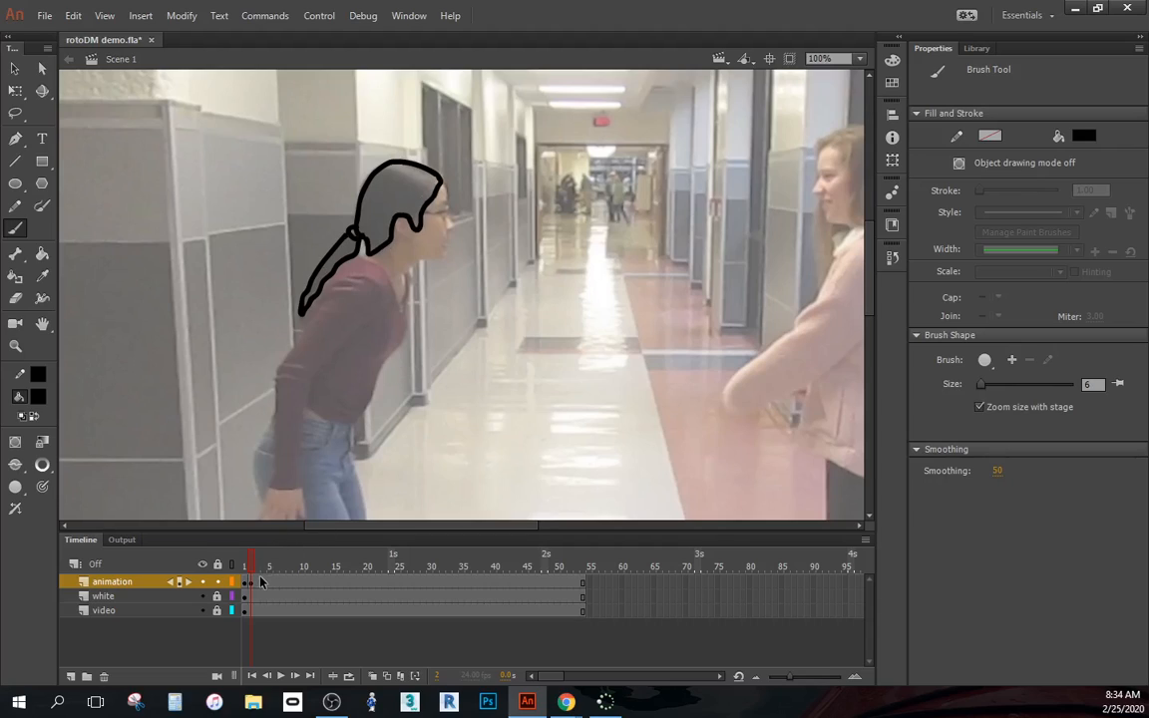
Add a keyframe at frame 3 of the animation layer and replace the copied outline with a new hair and ponytail tracing
drag(251, 566, 253, 565)
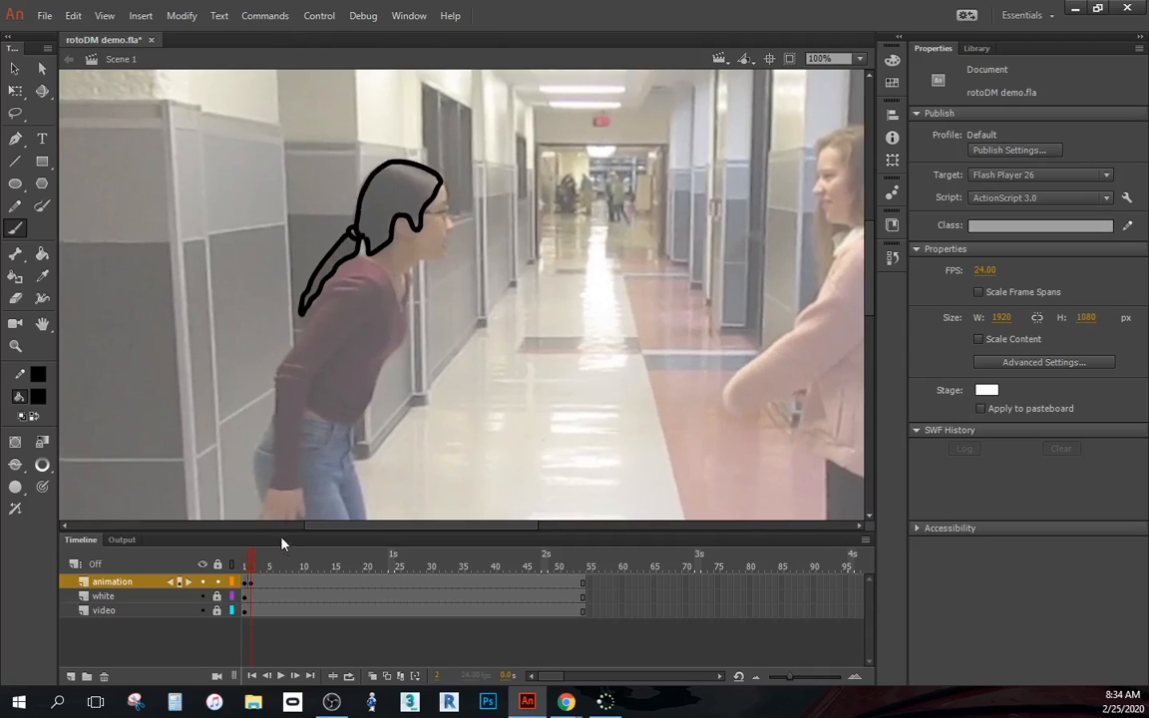
click(249, 582)
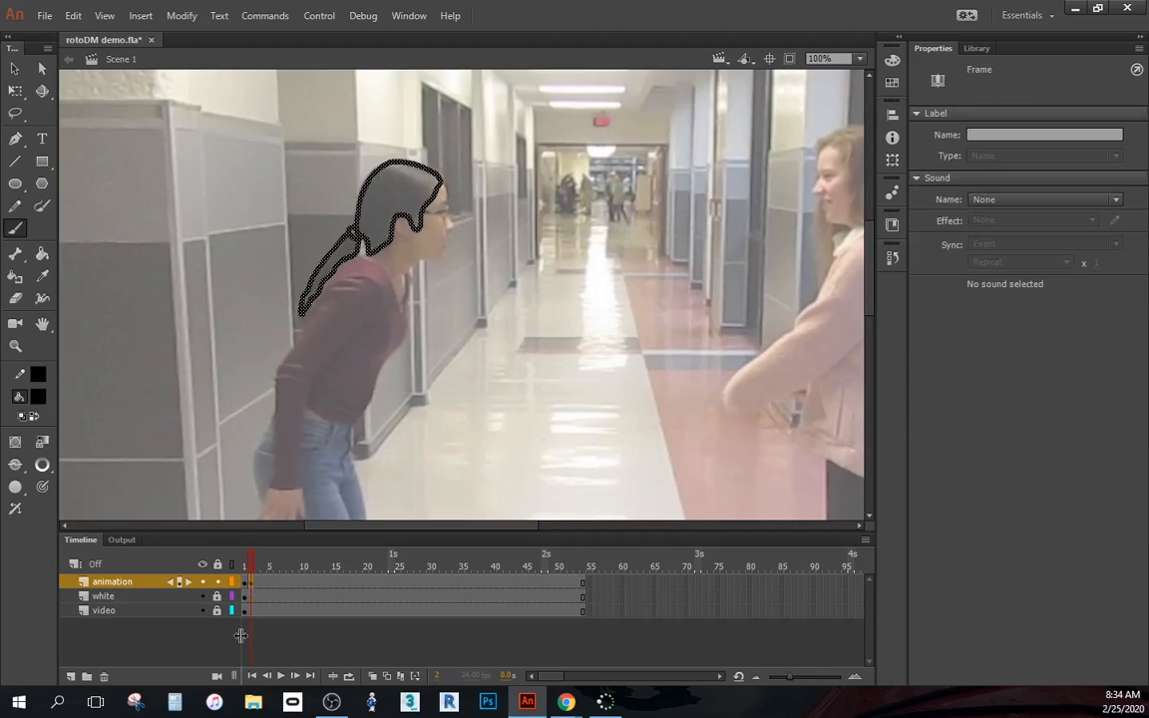
key(period)
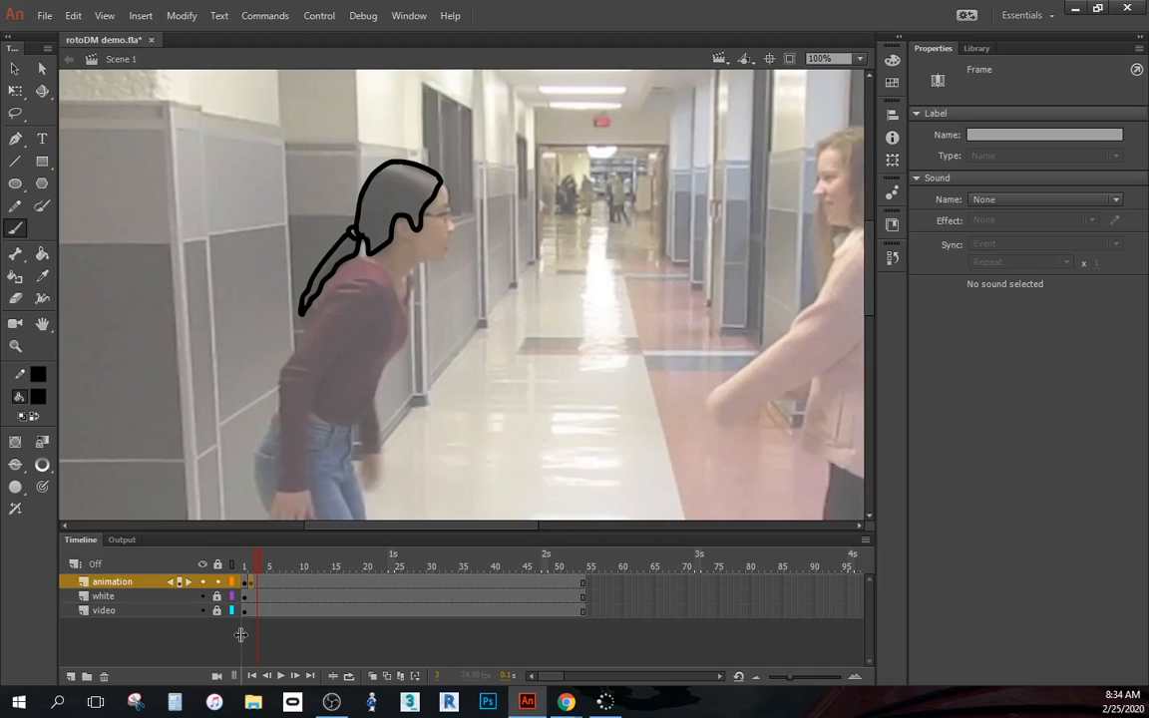
key(F6)
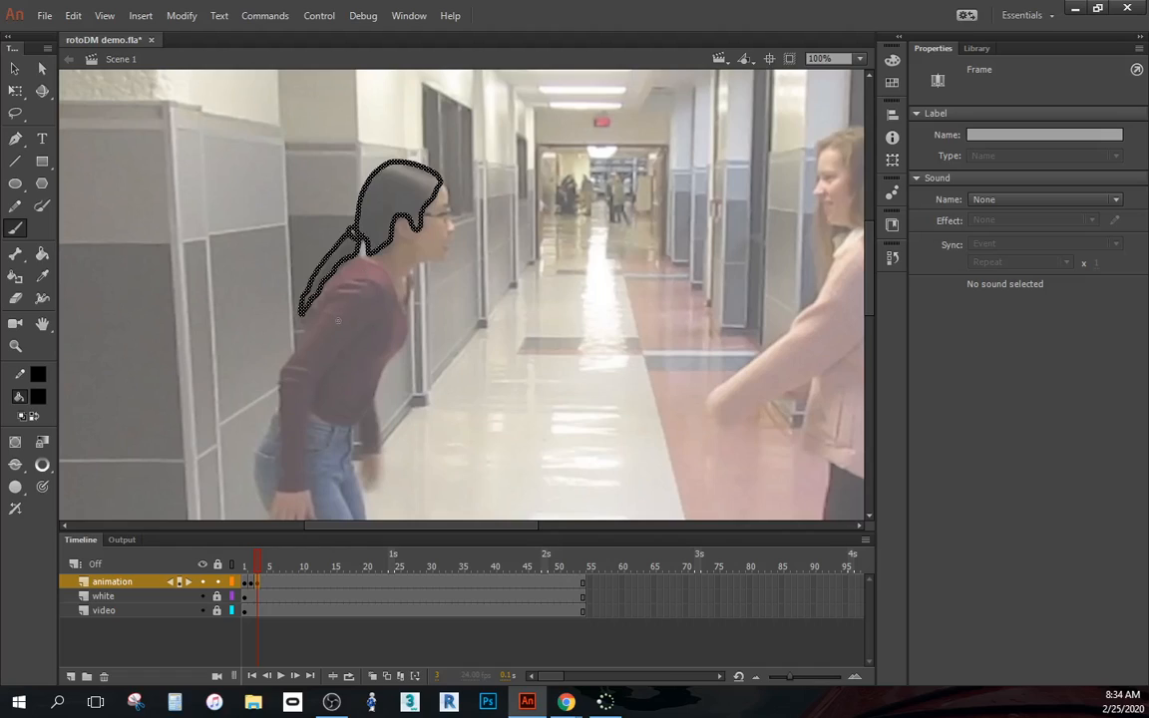
key(Delete)
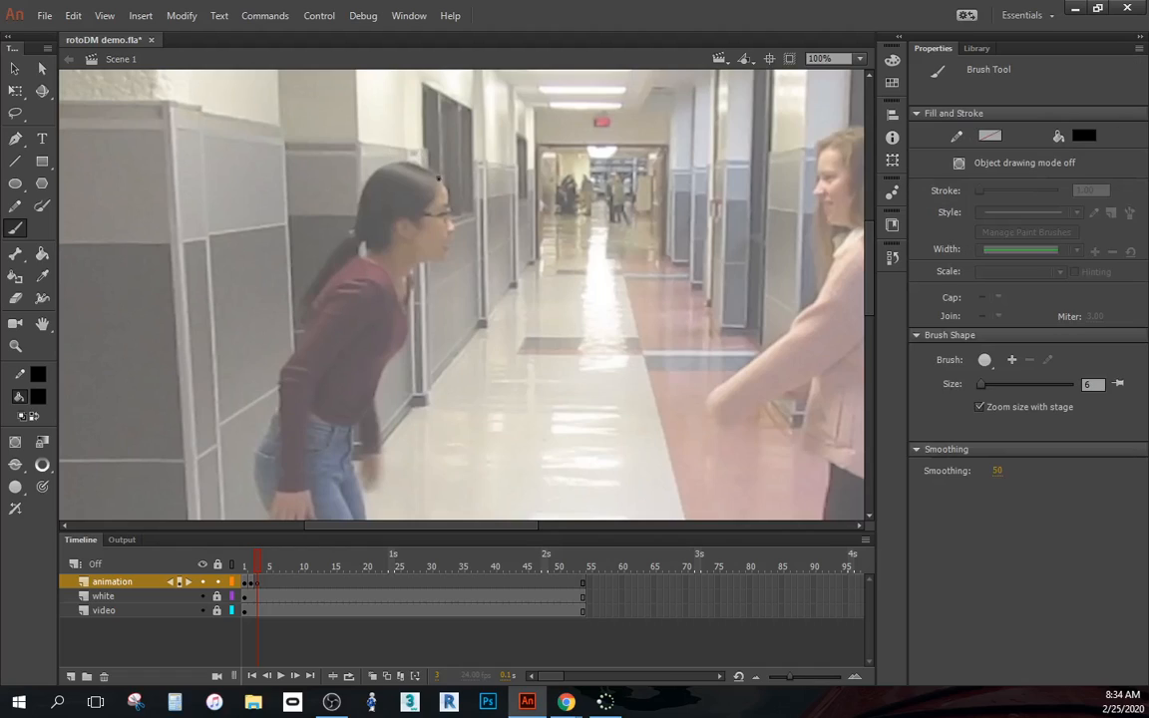
mouse_move(437, 178)
mouse_down()
mouse_move(391, 164)
mouse_move(370, 184)
mouse_move(363, 248)
mouse_move(391, 242)
mouse_move(401, 217)
mouse_move(416, 228)
mouse_move(439, 188)
mouse_up()
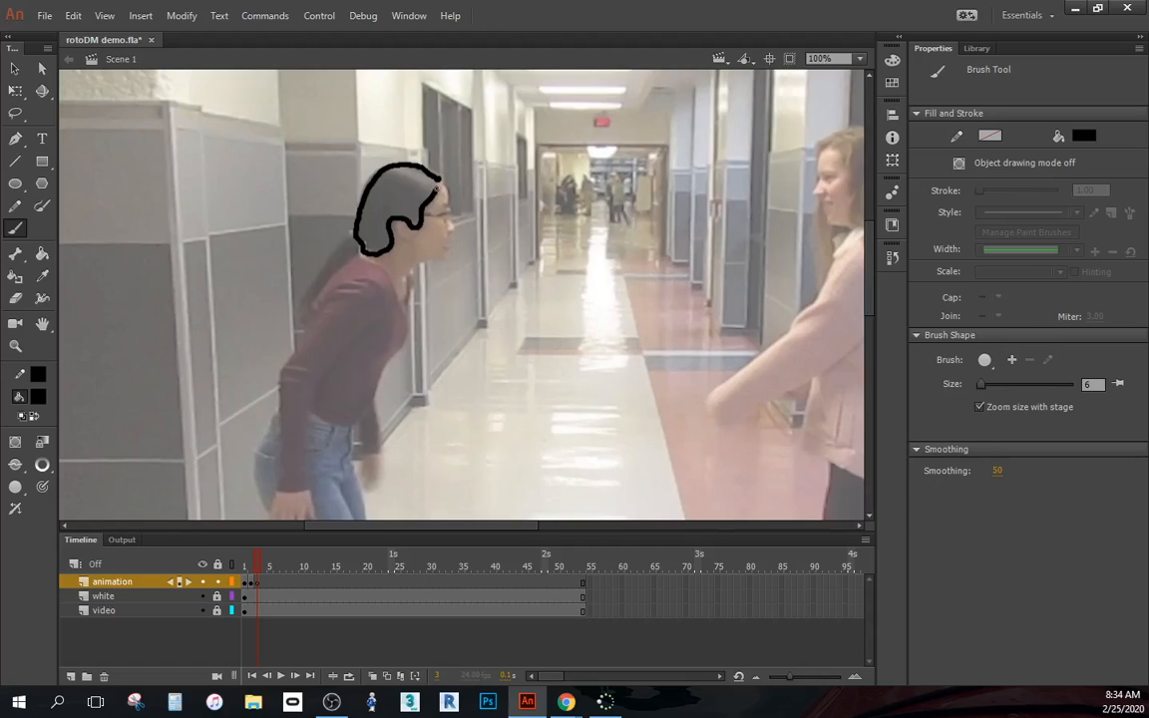
mouse_move(354, 231)
mouse_down()
mouse_move(357, 251)
mouse_move(337, 251)
mouse_move(297, 311)
mouse_move(317, 295)
mouse_move(311, 242)
mouse_move(349, 241)
mouse_up()
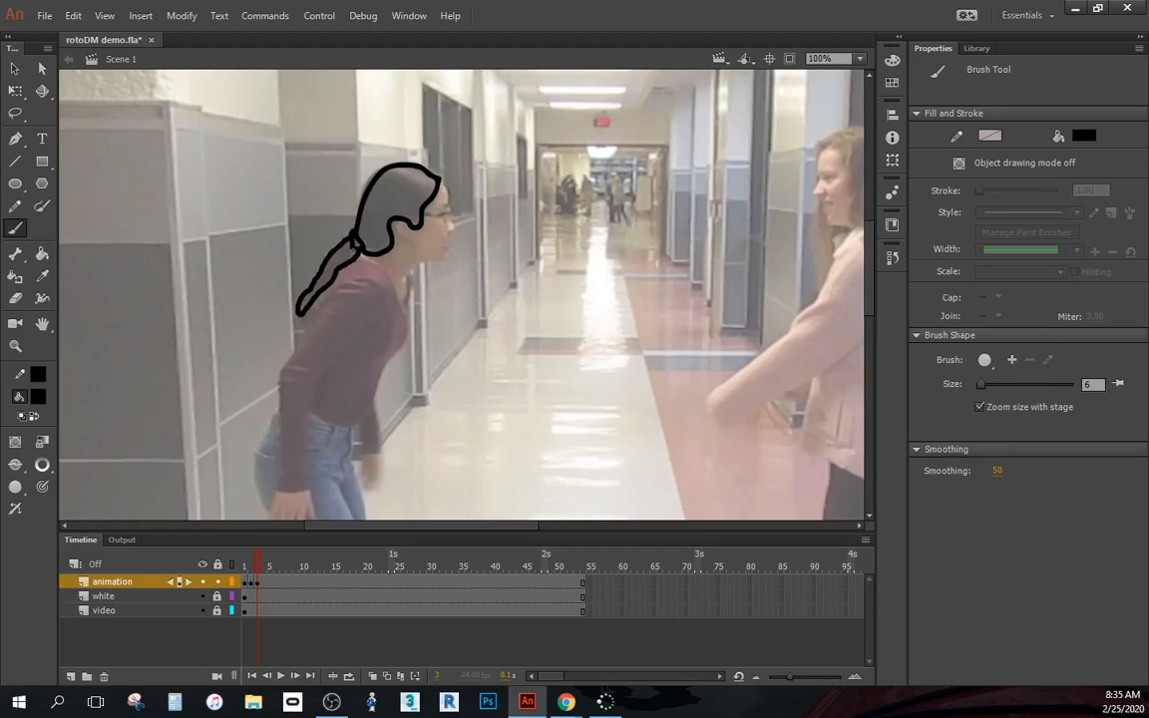
Add a keyframe at frame 4 of the animation layer, clearing the copied drawing and retracing the girl's hair and ponytail
click(257, 585)
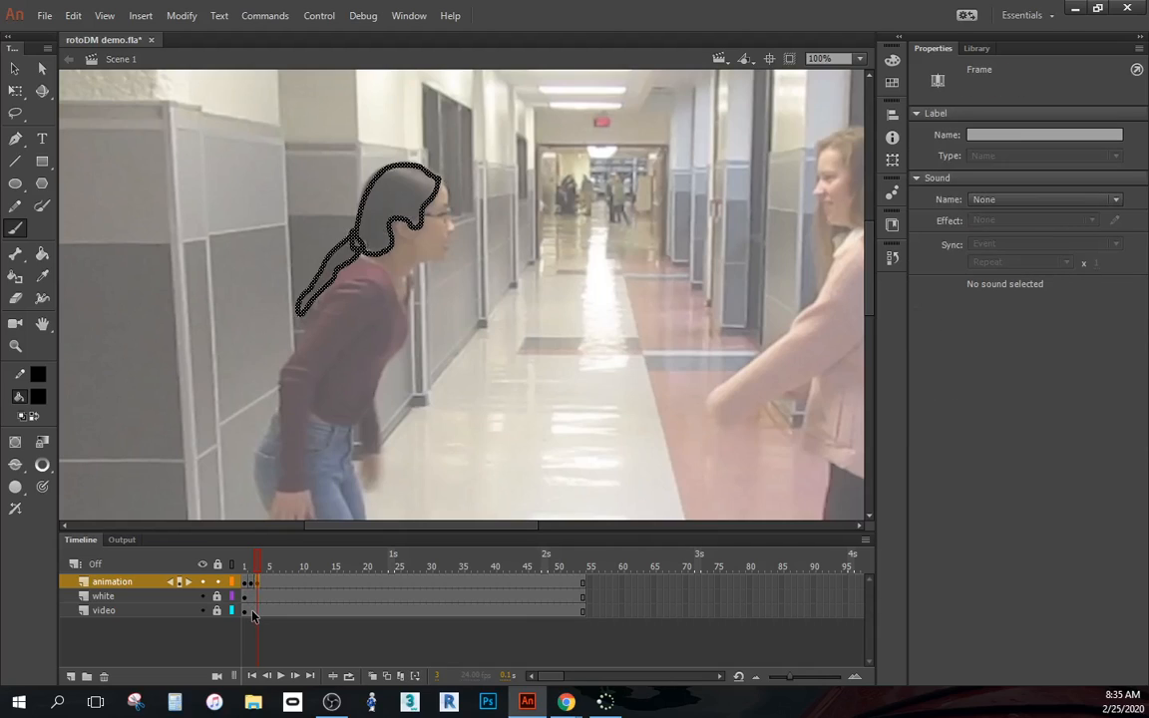
key(period)
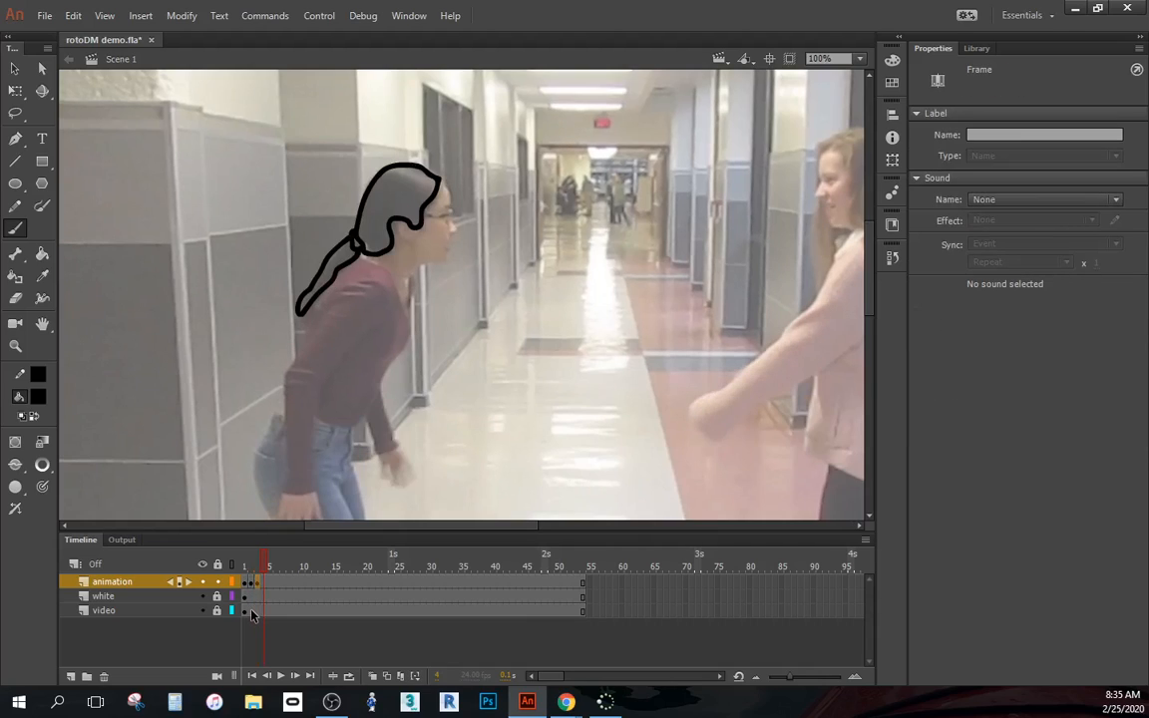
key(F6)
key(Delete)
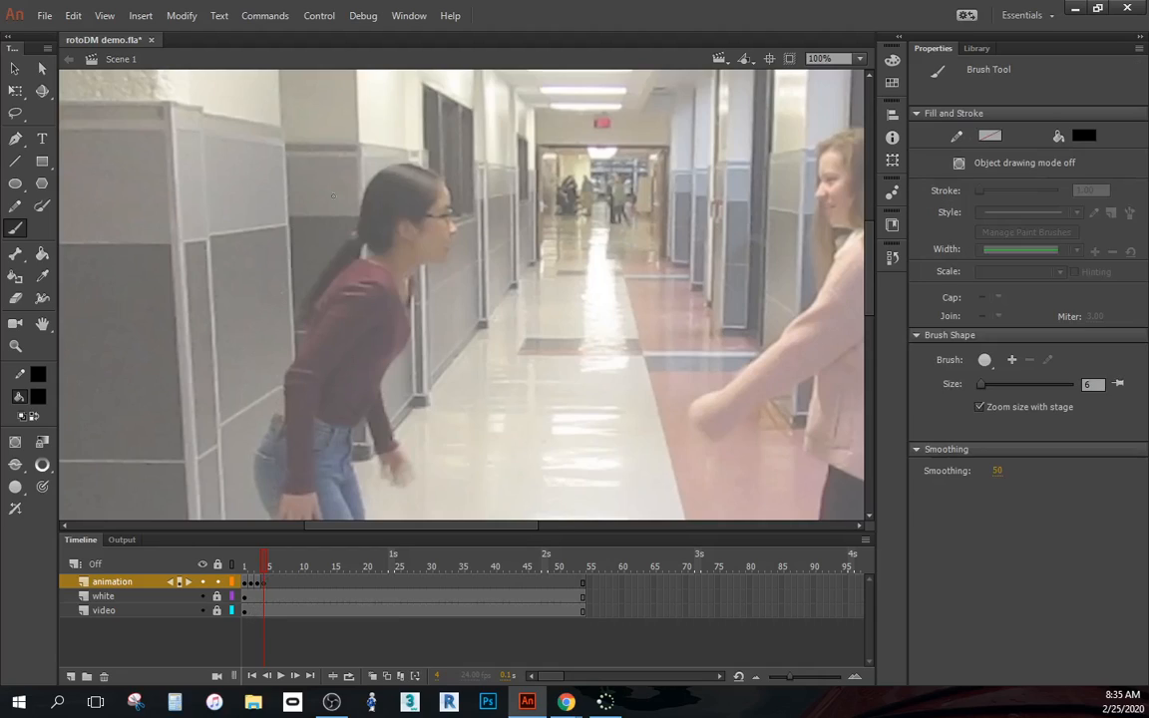
mouse_move(440, 179)
mouse_down()
mouse_move(401, 162)
mouse_move(379, 172)
mouse_move(361, 204)
mouse_move(367, 249)
mouse_move(391, 246)
mouse_move(396, 221)
mouse_move(409, 233)
mouse_move(442, 181)
mouse_up()
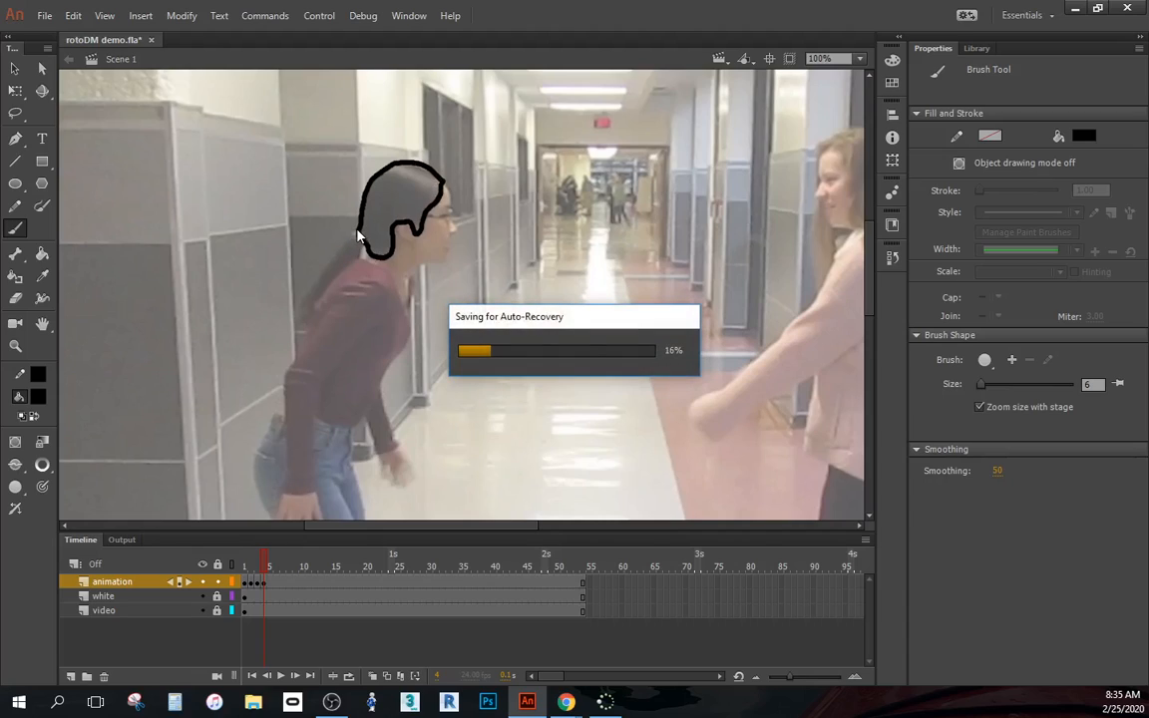
mouse_move(357, 232)
mouse_down()
mouse_move(357, 249)
mouse_move(314, 283)
mouse_move(299, 315)
mouse_move(359, 252)
mouse_up()
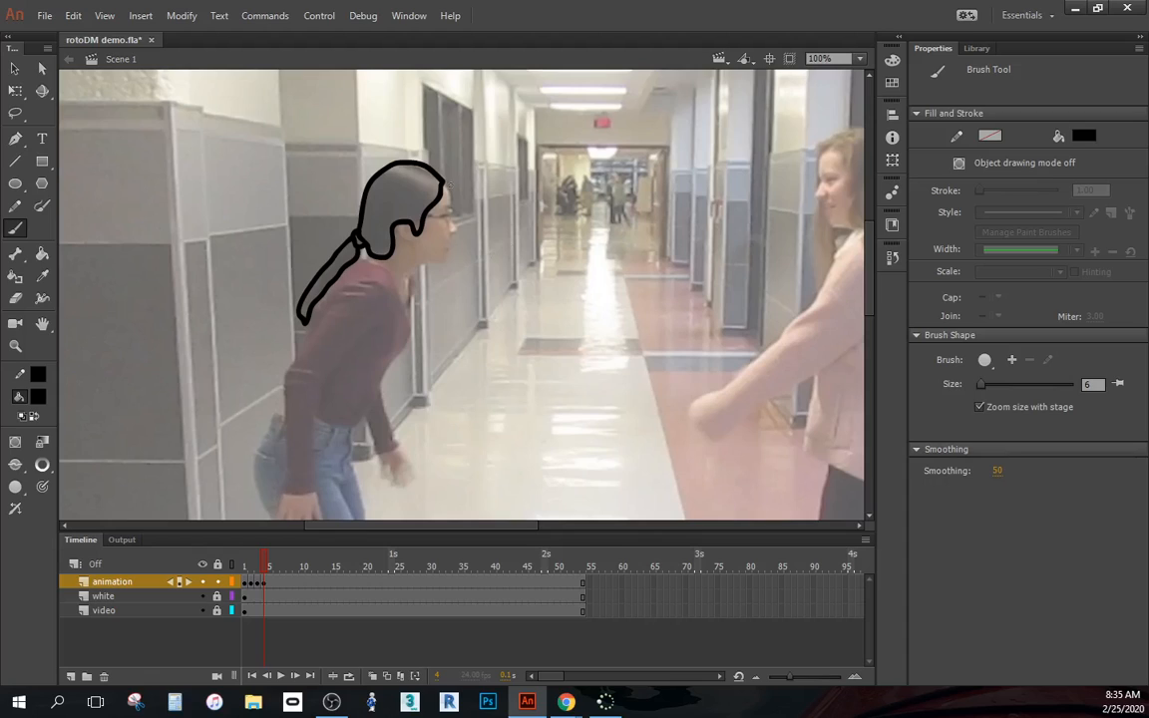
Add a keyframe at frame 5 of the animation layer, clearing the copied drawing and retracing the girl's hair and ponytail
mouse_move(268, 565)
mouse_down()
mouse_move(242, 570)
mouse_move(272, 570)
mouse_up()
click(274, 585)
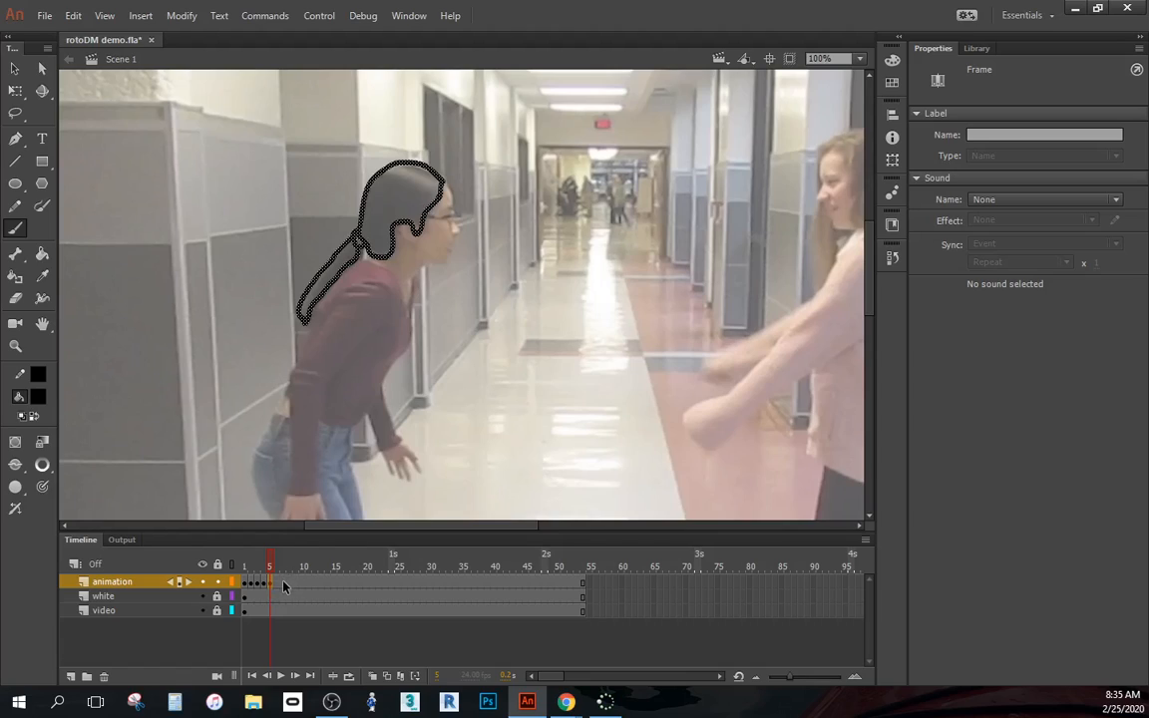
key(Delete)
mouse_move(443, 182)
mouse_down()
mouse_move(402, 165)
mouse_move(382, 176)
mouse_move(361, 231)
mouse_move(379, 257)
mouse_move(406, 218)
mouse_move(421, 232)
mouse_move(443, 184)
mouse_up()
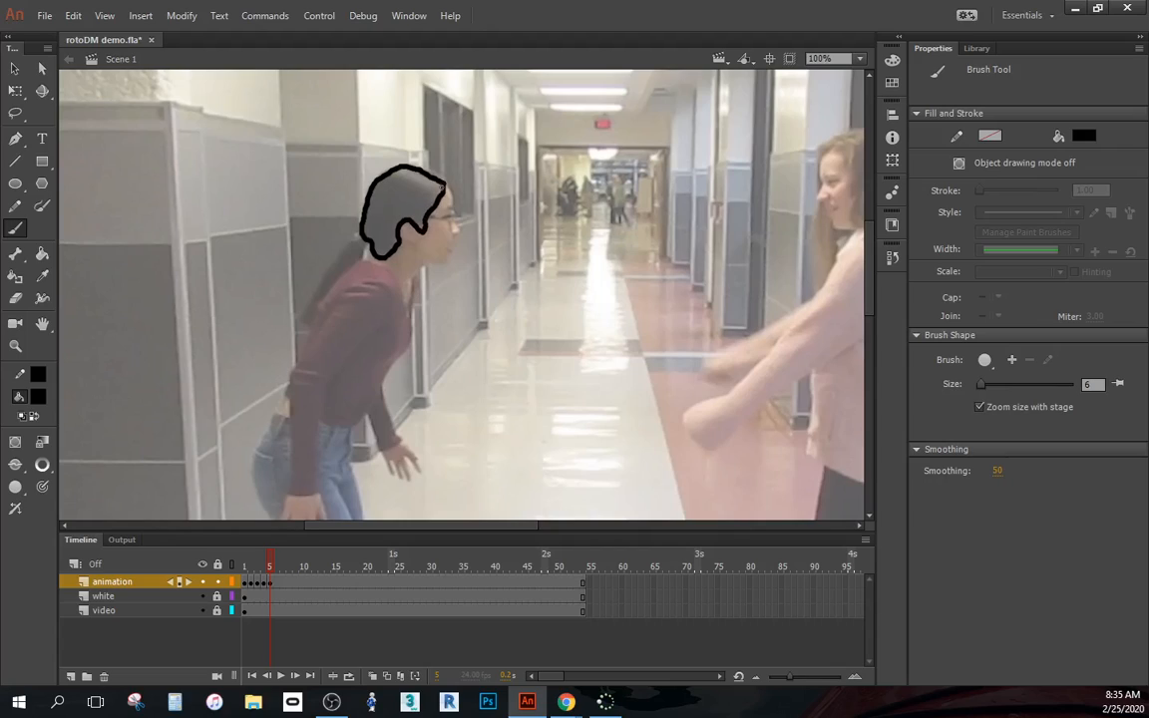
mouse_move(360, 235)
mouse_down()
mouse_move(369, 243)
mouse_move(299, 321)
mouse_move(319, 299)
mouse_move(321, 252)
mouse_move(351, 237)
mouse_up()
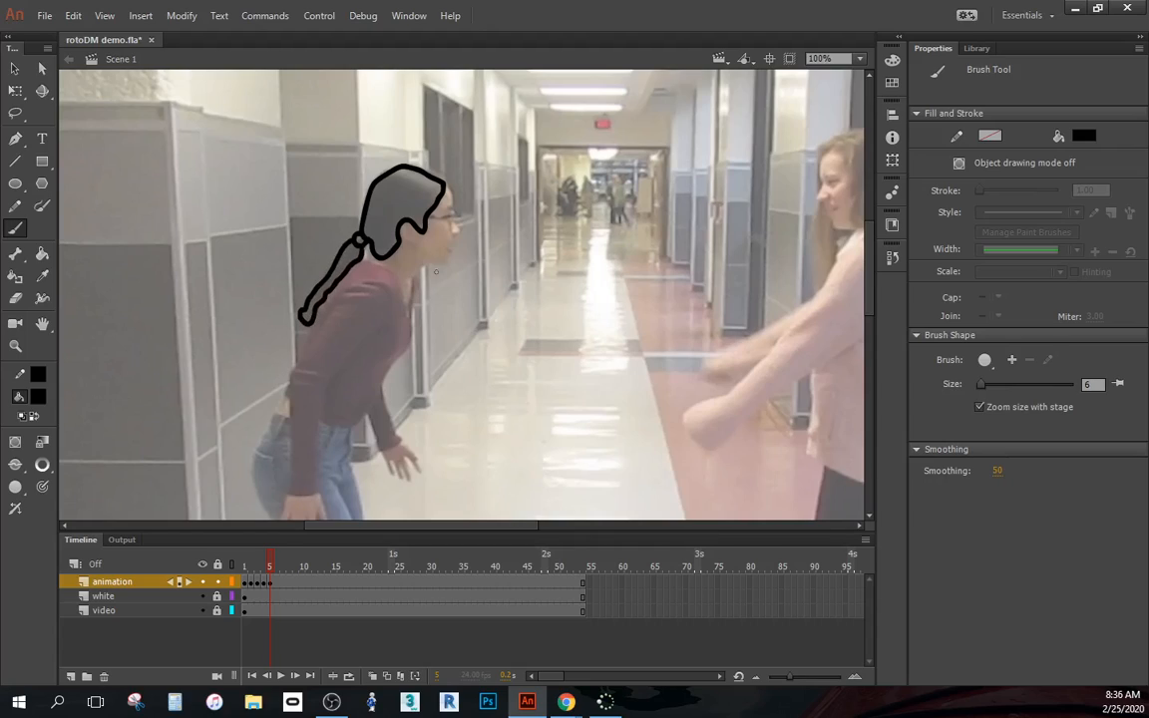
Check frame 6 of the animation layer and scrub back through the traced hair frames to frame 1
mouse_move(279, 565)
mouse_down()
mouse_move(243, 566)
mouse_move(272, 566)
mouse_move(251, 567)
mouse_move(269, 581)
mouse_move(247, 582)
mouse_move(271, 584)
mouse_move(230, 584)
mouse_move(270, 584)
mouse_up()
click(276, 583)
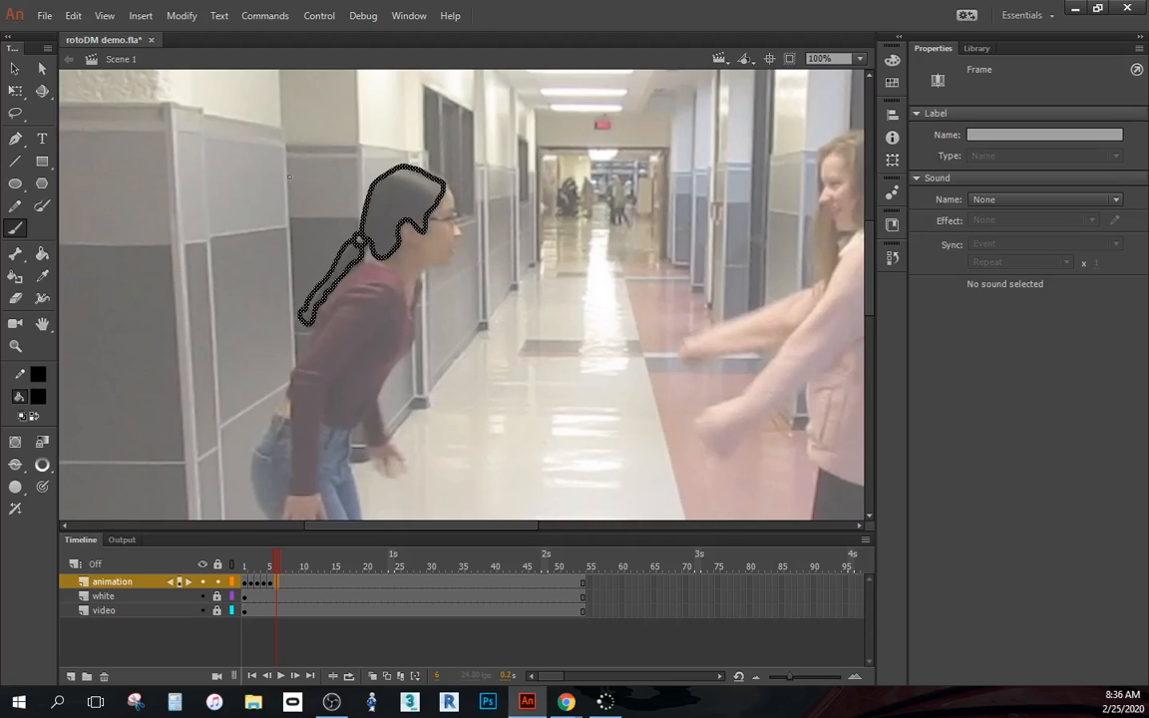
drag(278, 565, 247, 596)
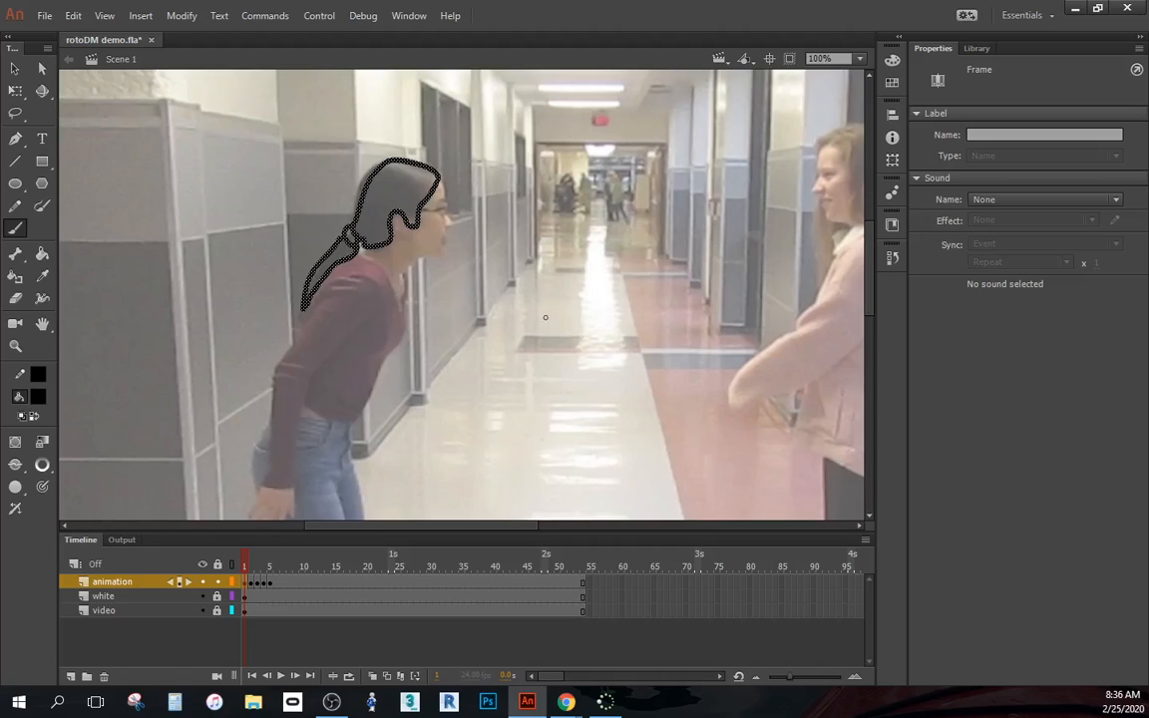
With the Line tool at stroke 5, trace the far doorway's frame and the left wall's baseboard segments on frame 1 of the animation layer
click(15, 160)
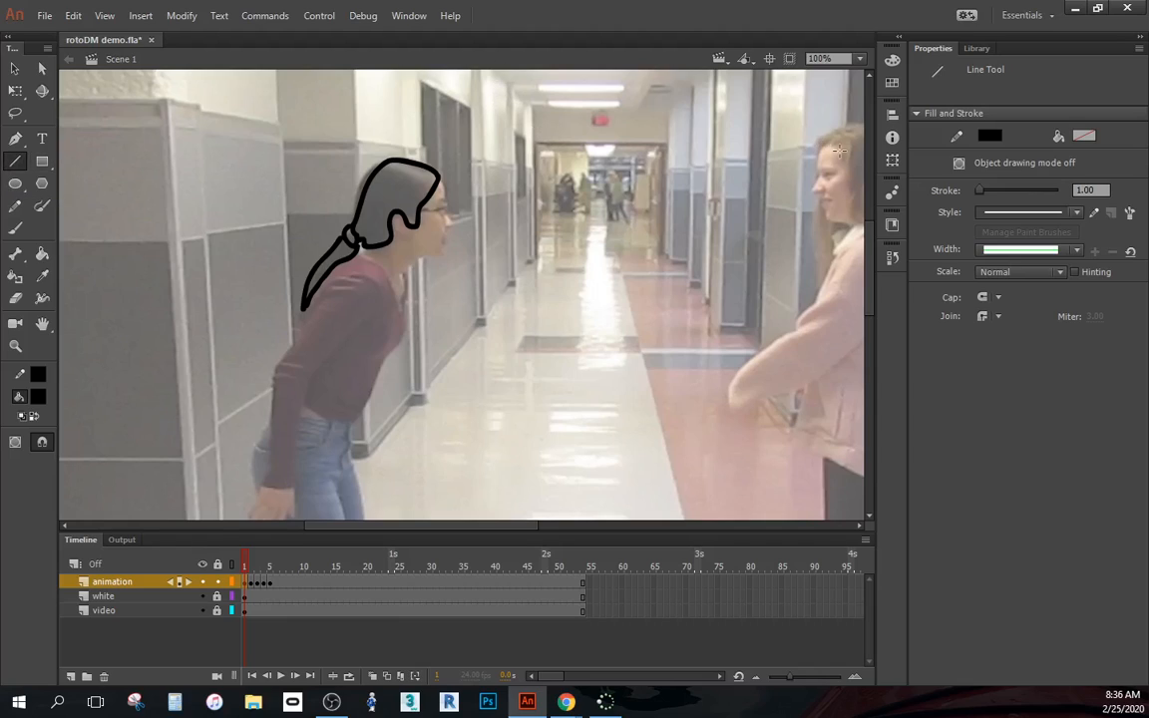
drag(979, 190, 982, 192)
drag(535, 144, 671, 144)
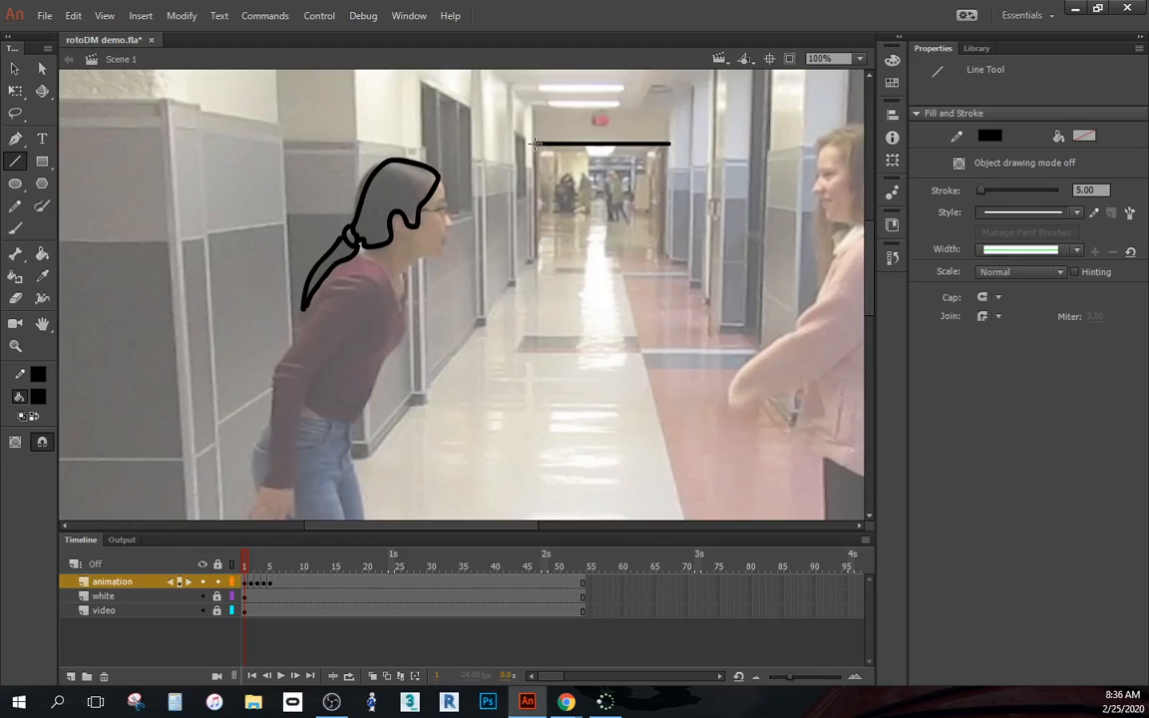
drag(534, 144, 535, 261)
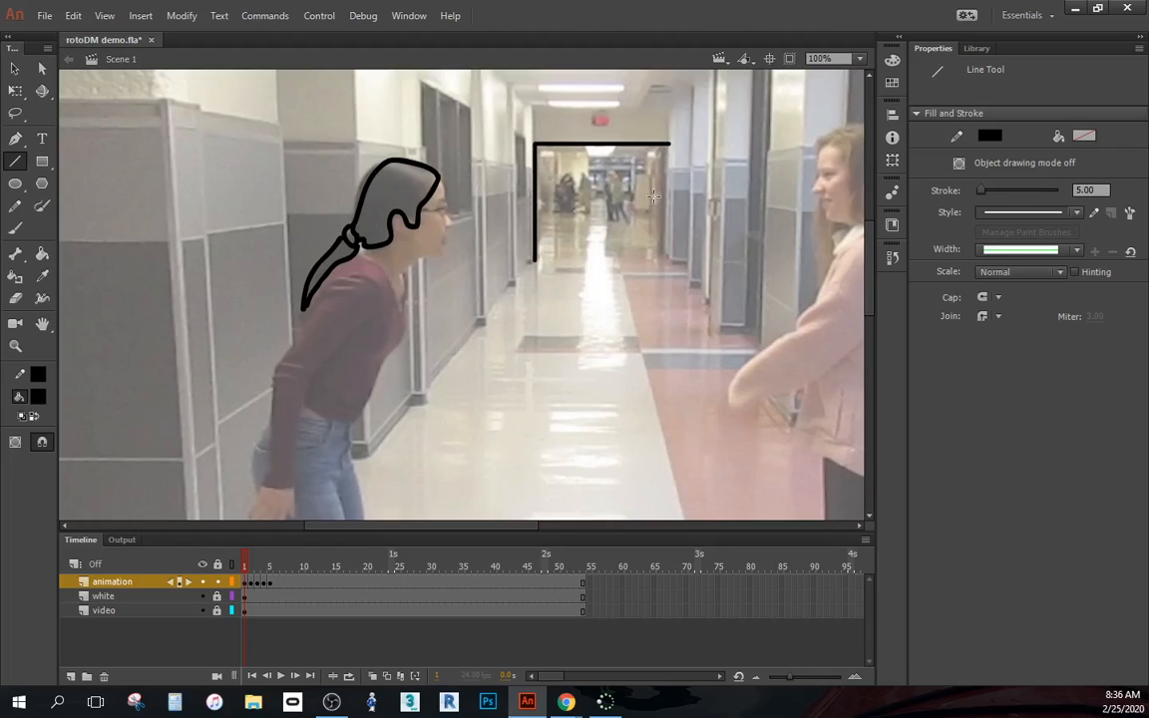
drag(670, 144, 667, 253)
drag(508, 285, 370, 457)
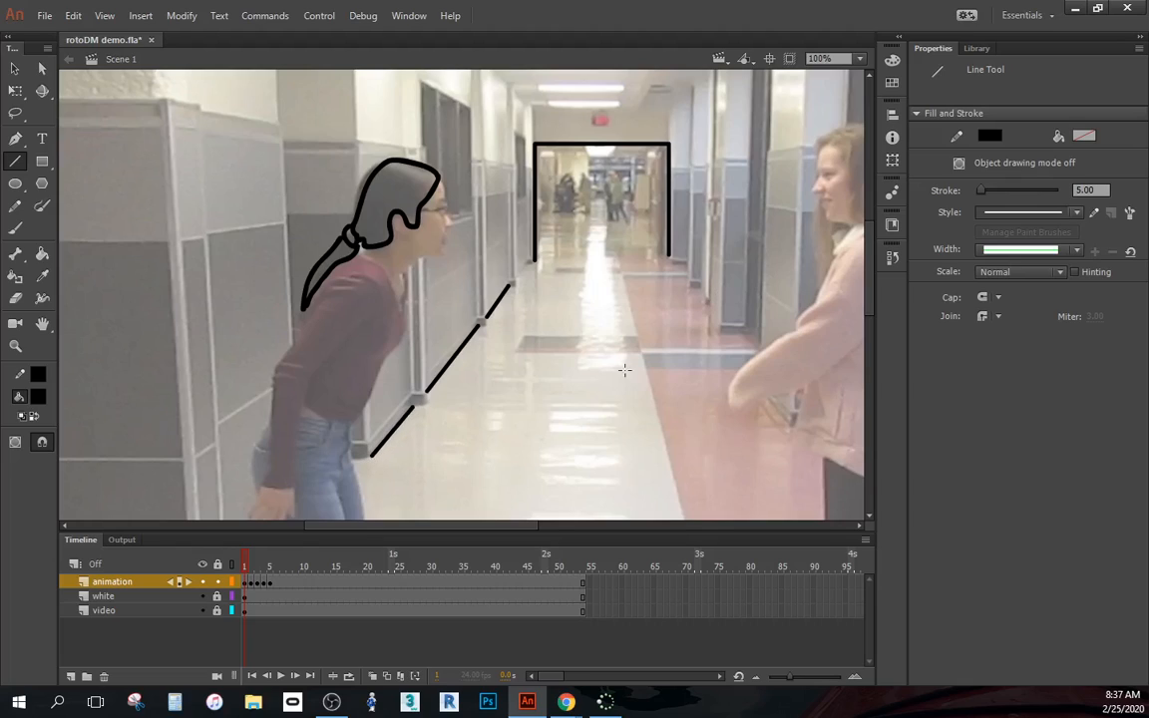
mouse_move(247, 569)
mouse_down()
mouse_move(264, 566)
mouse_move(245, 567)
mouse_move(259, 568)
mouse_move(247, 580)
mouse_up()
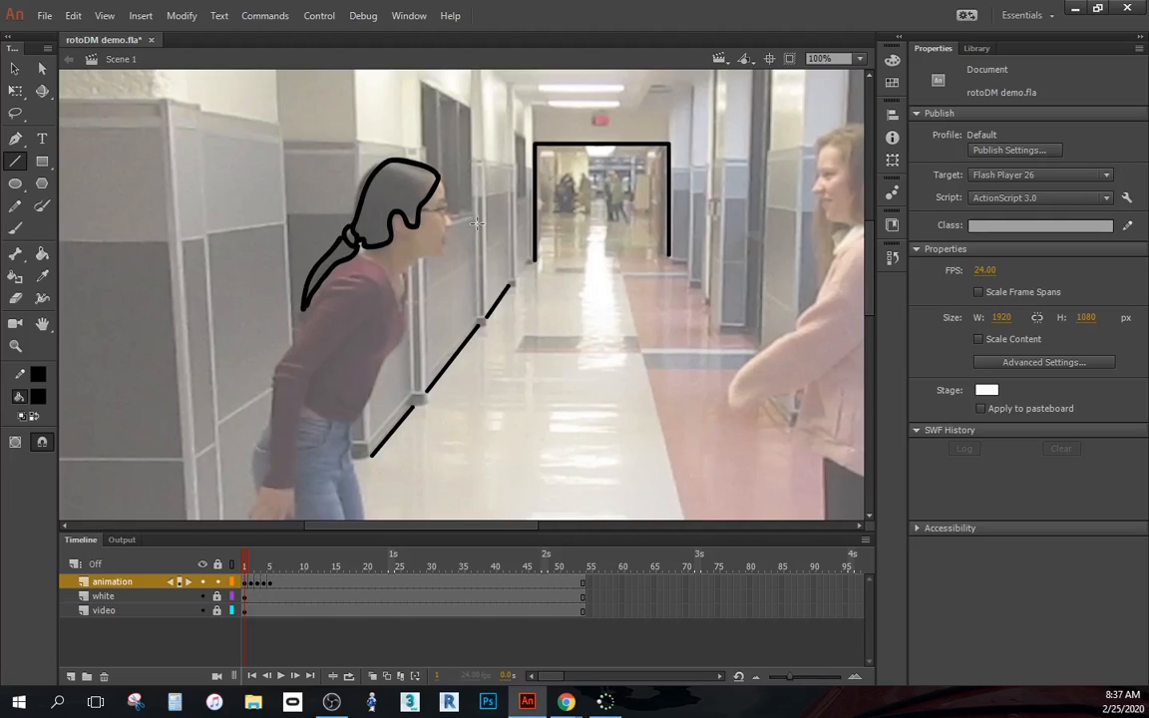
Select all the baseboard and doorway lines together and cut them from the animation layer, leaving the hair outline
click(16, 68)
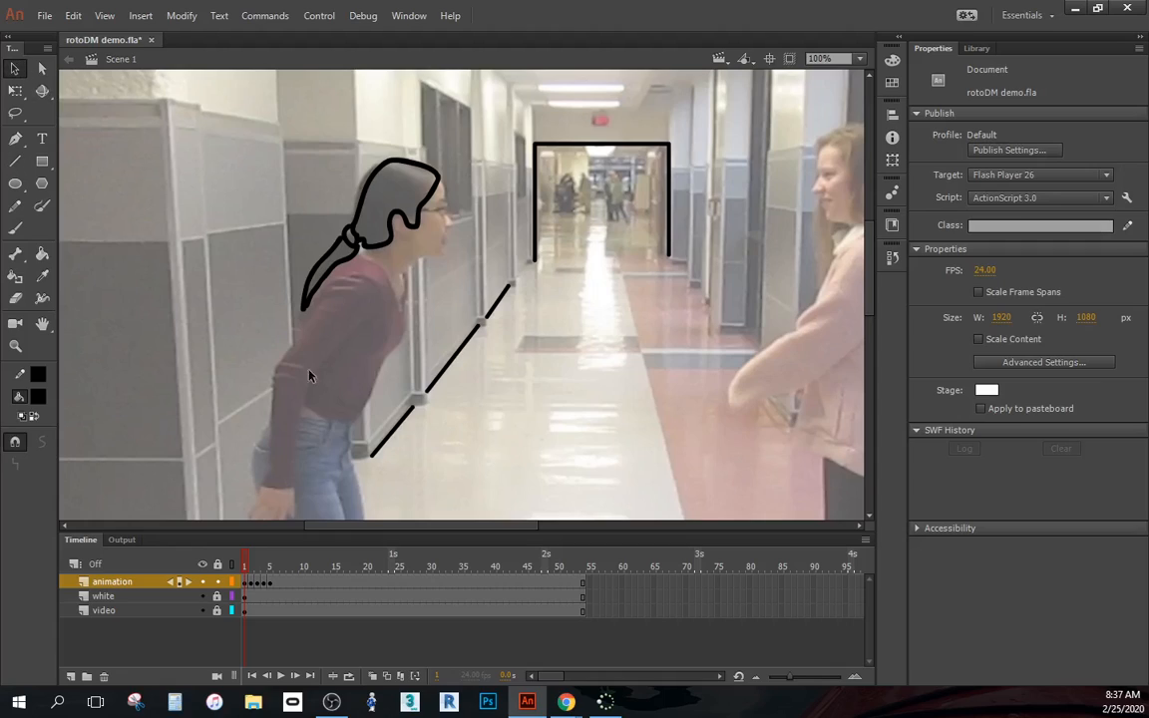
click(395, 435)
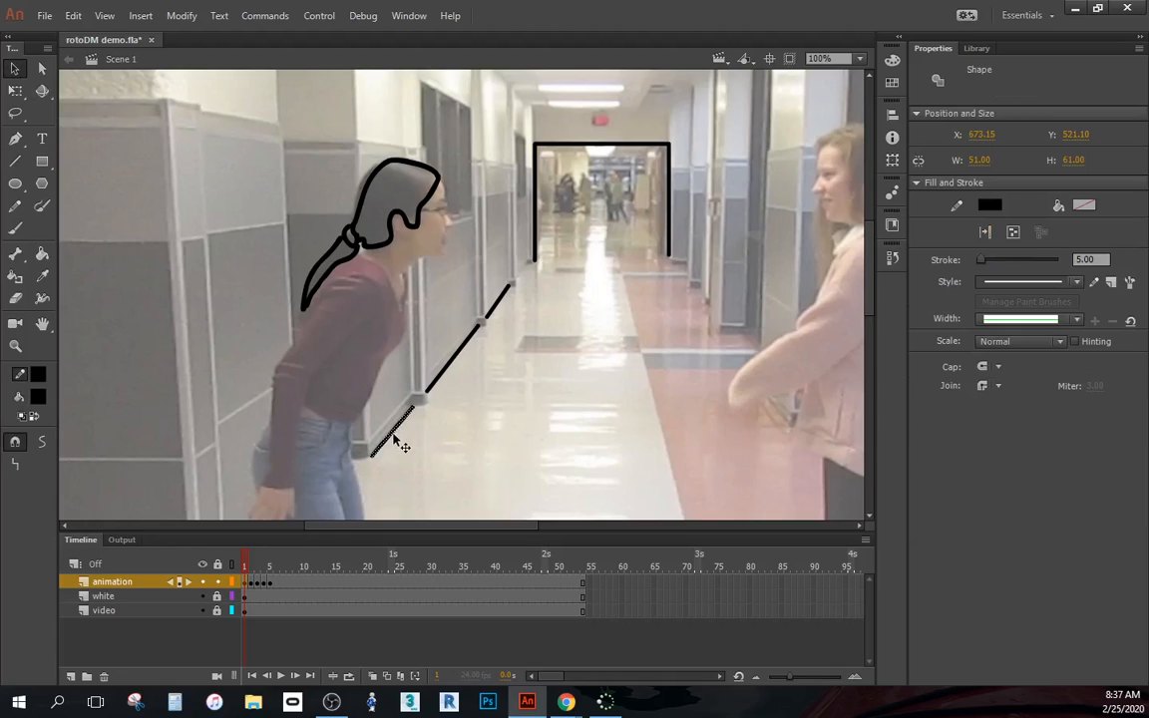
shift+click(449, 366)
shift+click(502, 297)
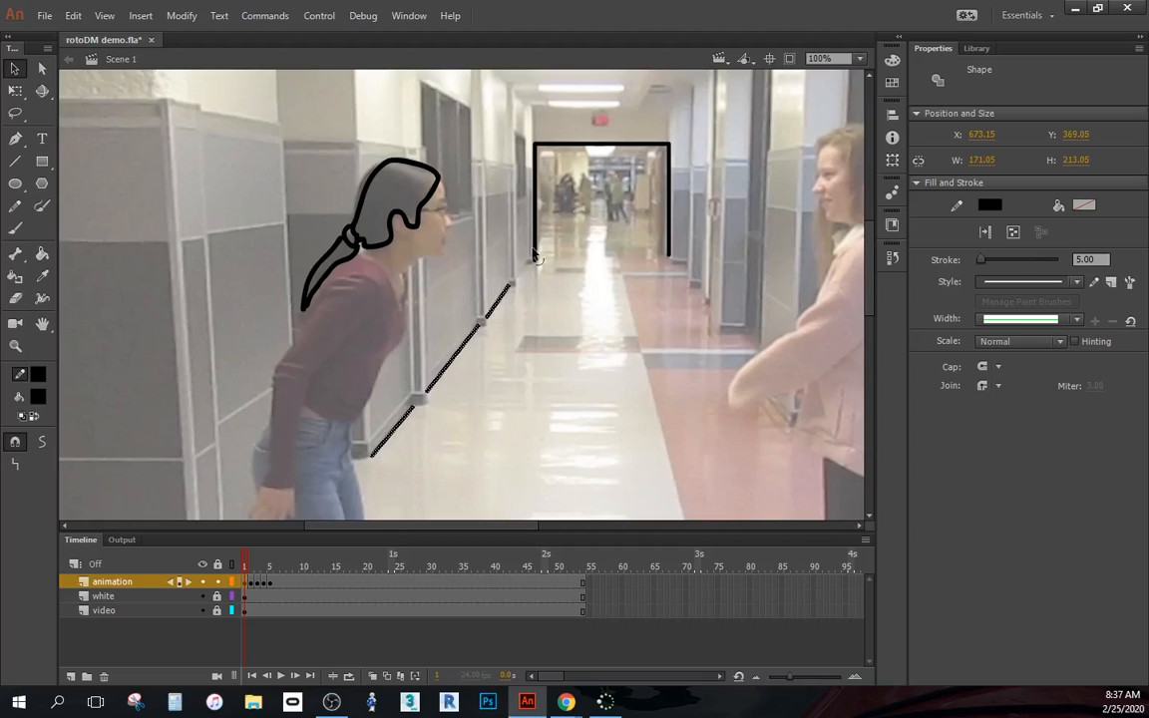
shift+click(535, 150)
shift+click(593, 150)
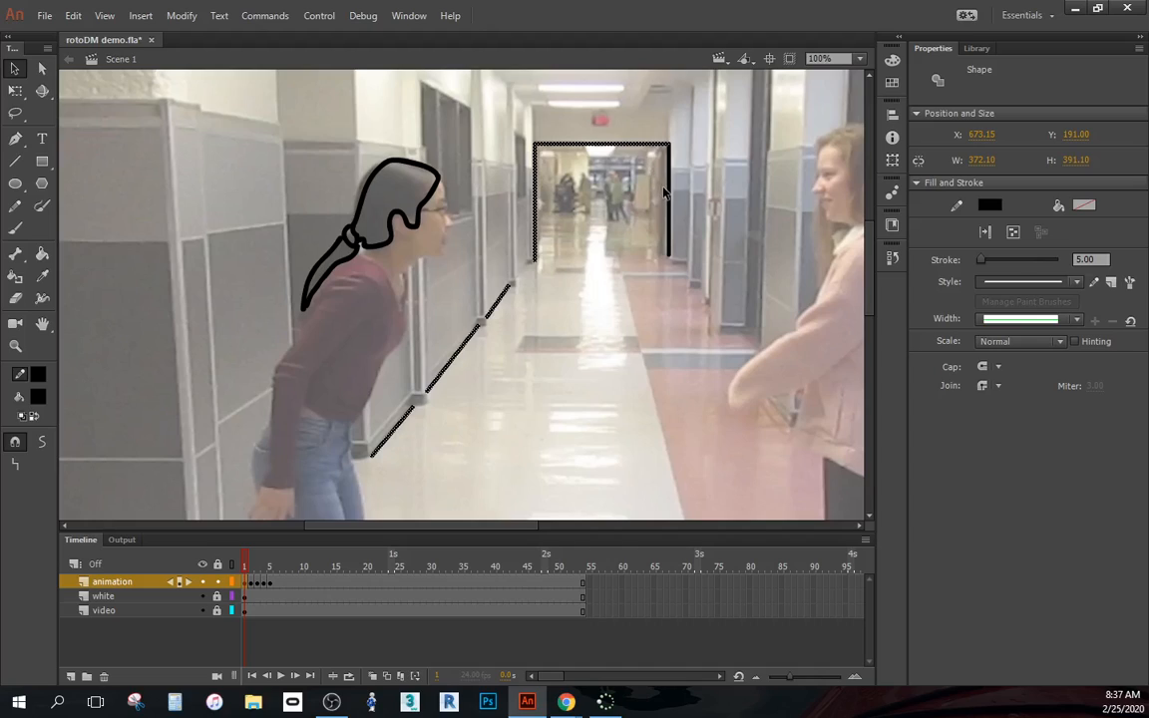
shift+click(669, 194)
right_click(535, 189)
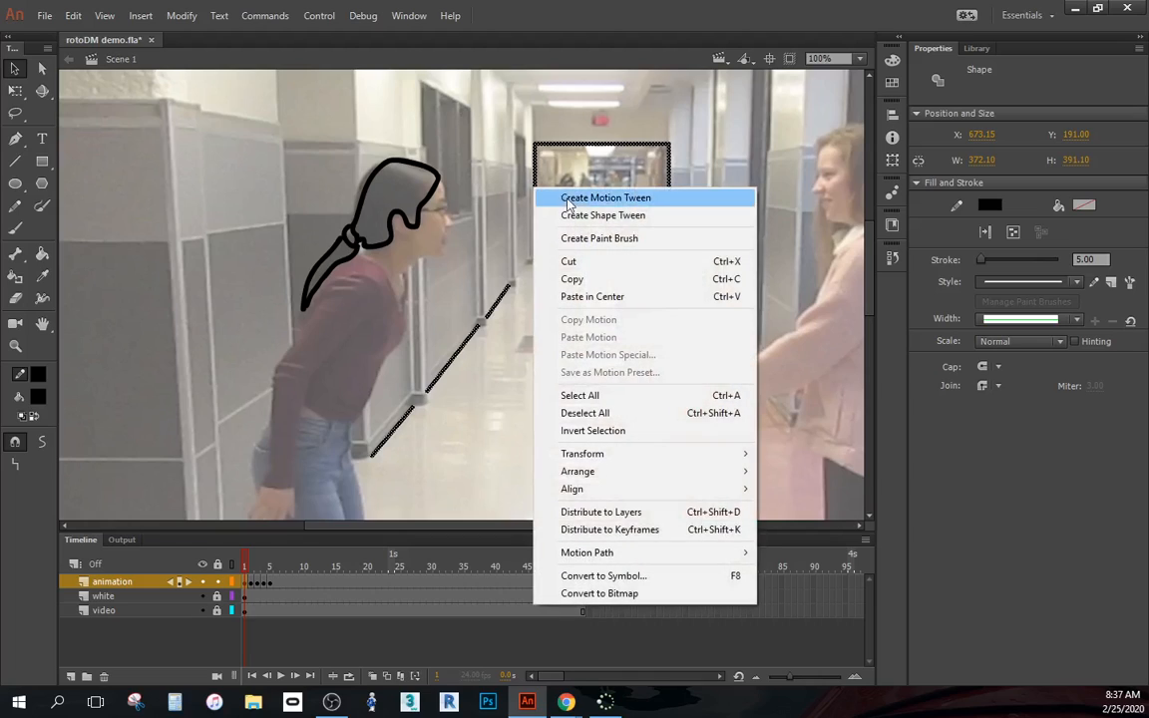
click(579, 262)
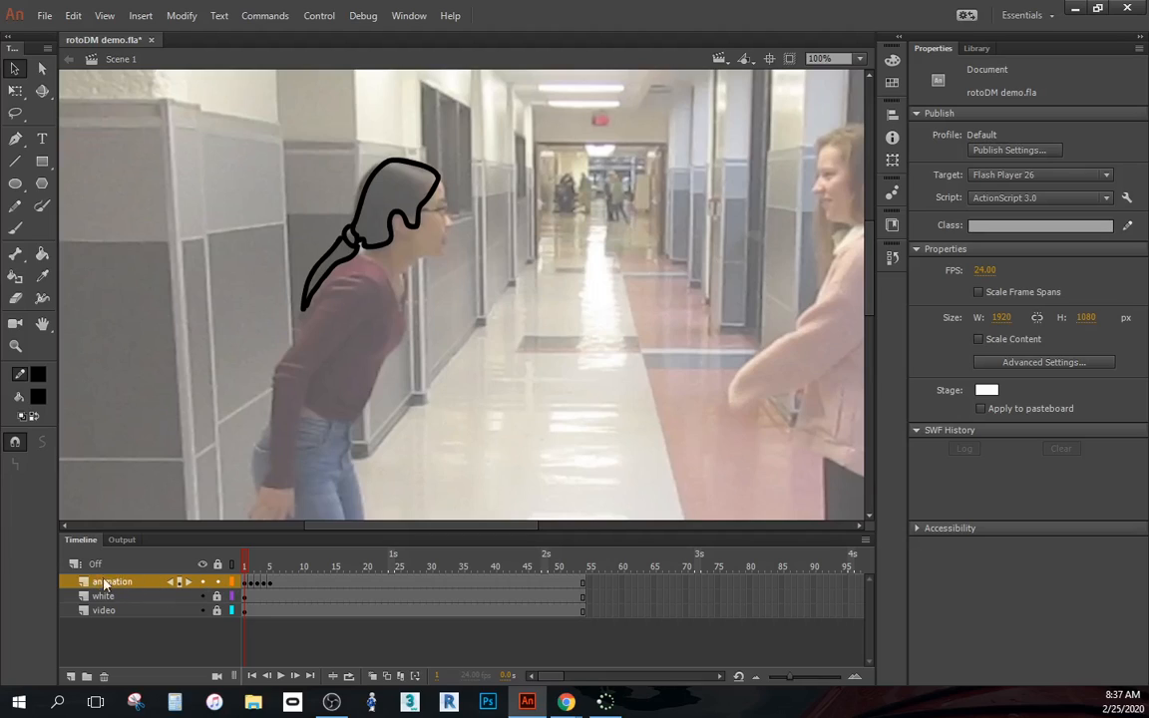
Add a new layer between the animation and white layers and name it background
click(70, 676)
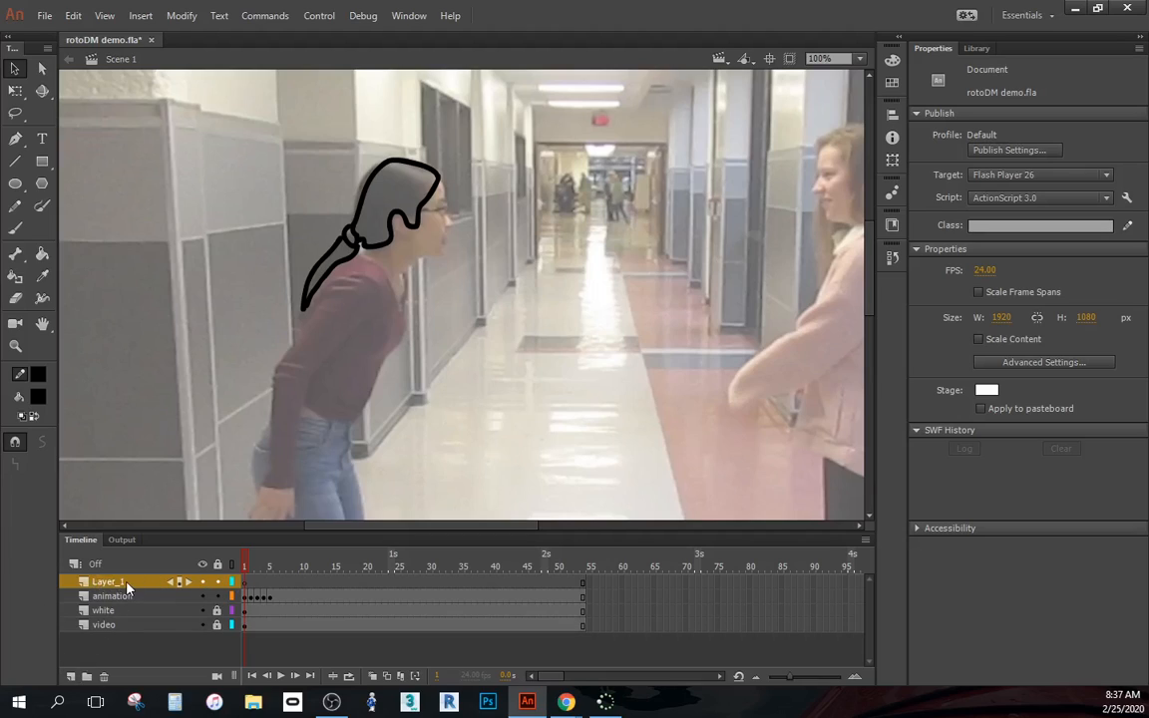
drag(126, 589, 121, 610)
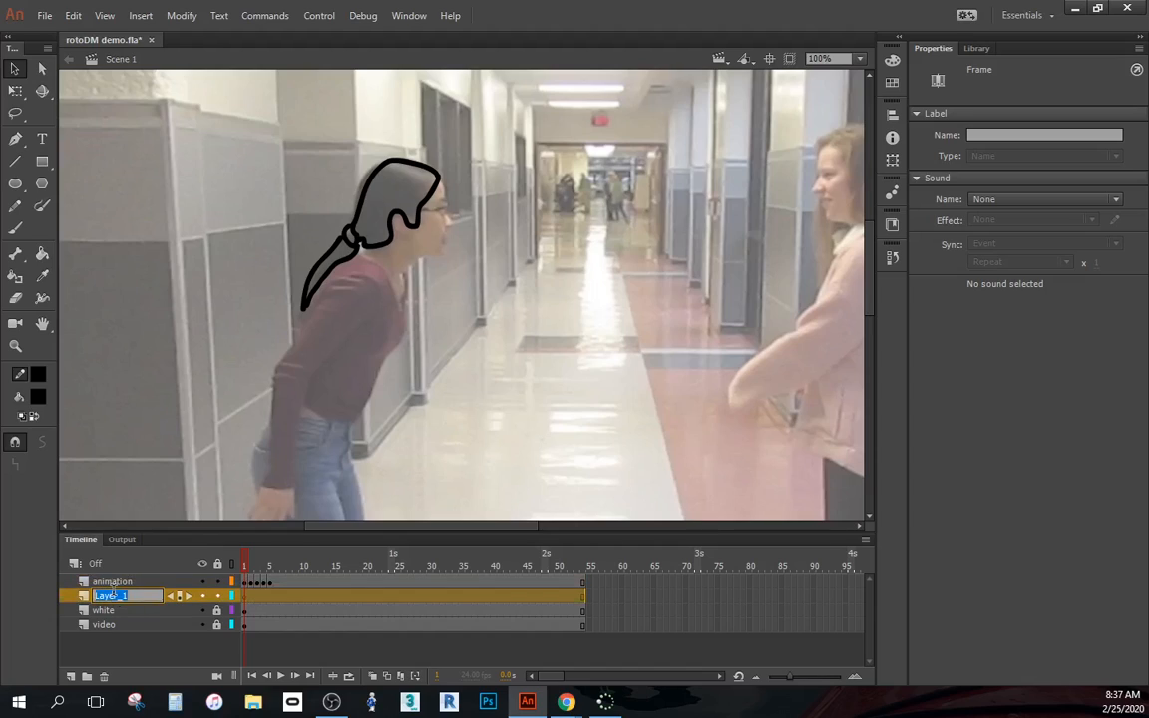
double_click(118, 596)
text(background)
Paste the cut doorway and baseboard lines in place on frame 1 of the background layer
click(244, 598)
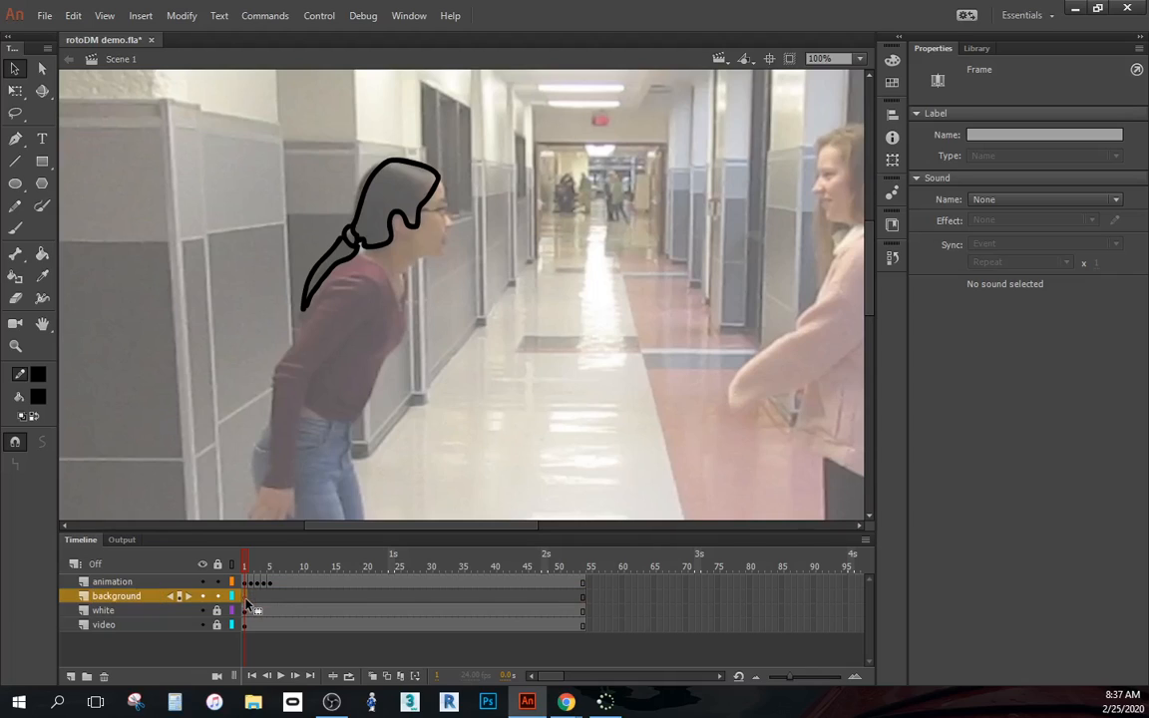
right_click(245, 601)
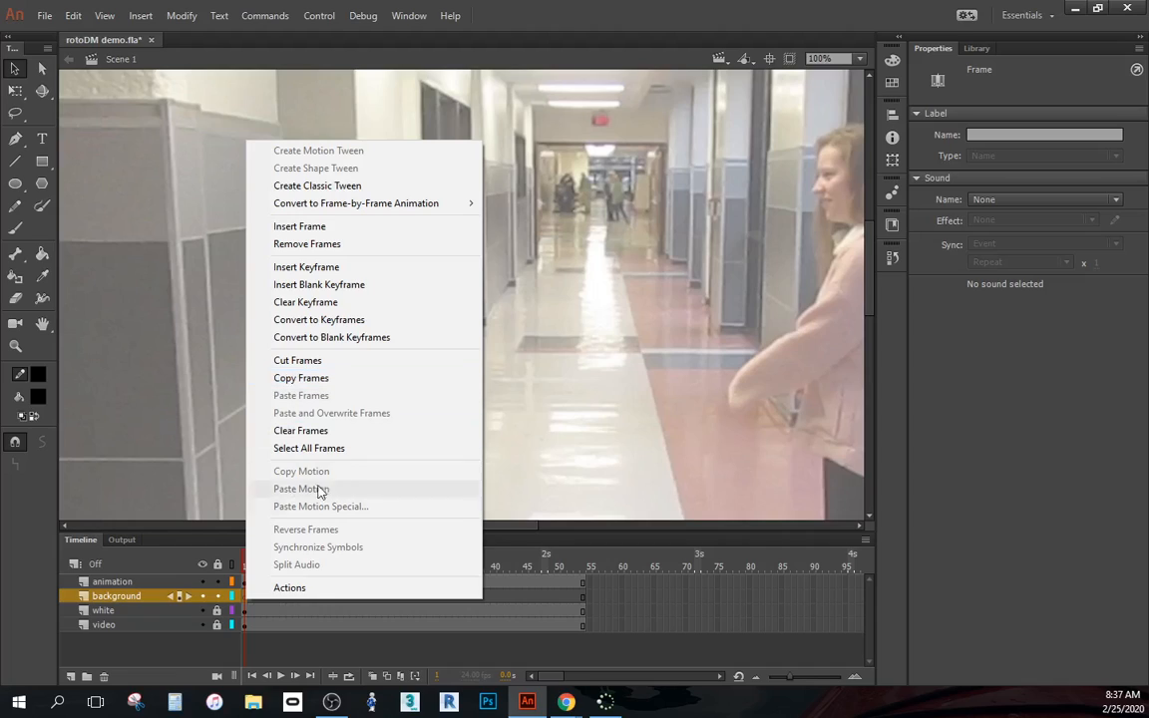
click(508, 392)
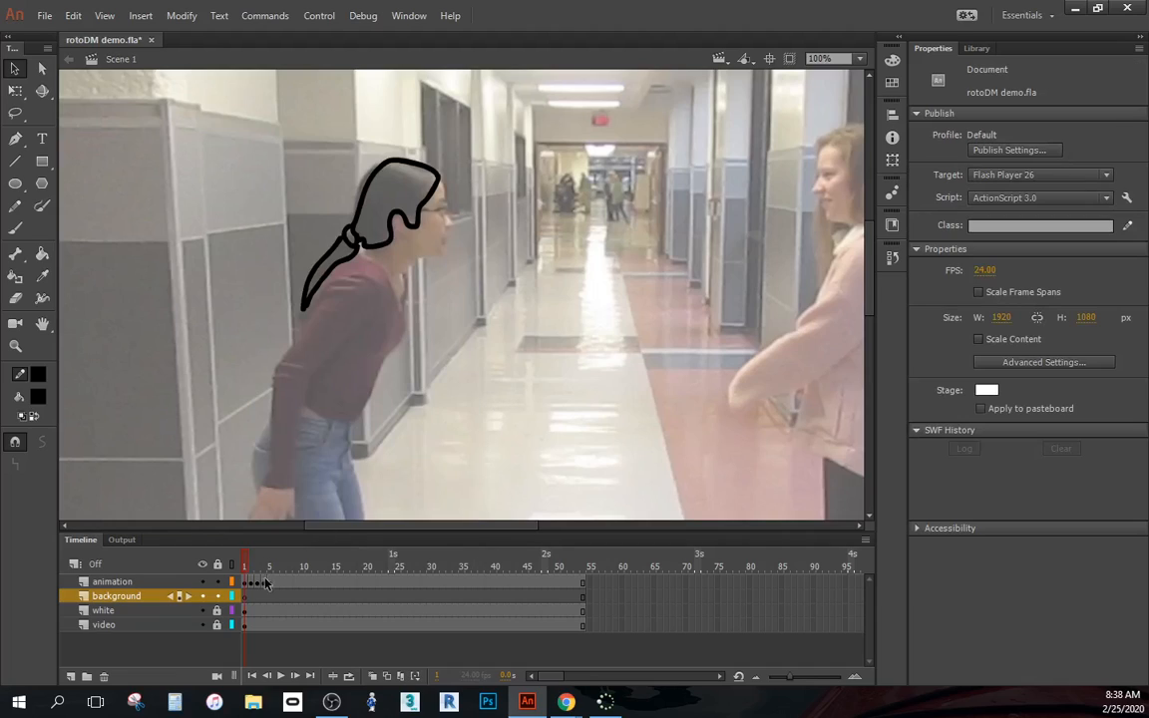
right_click(565, 304)
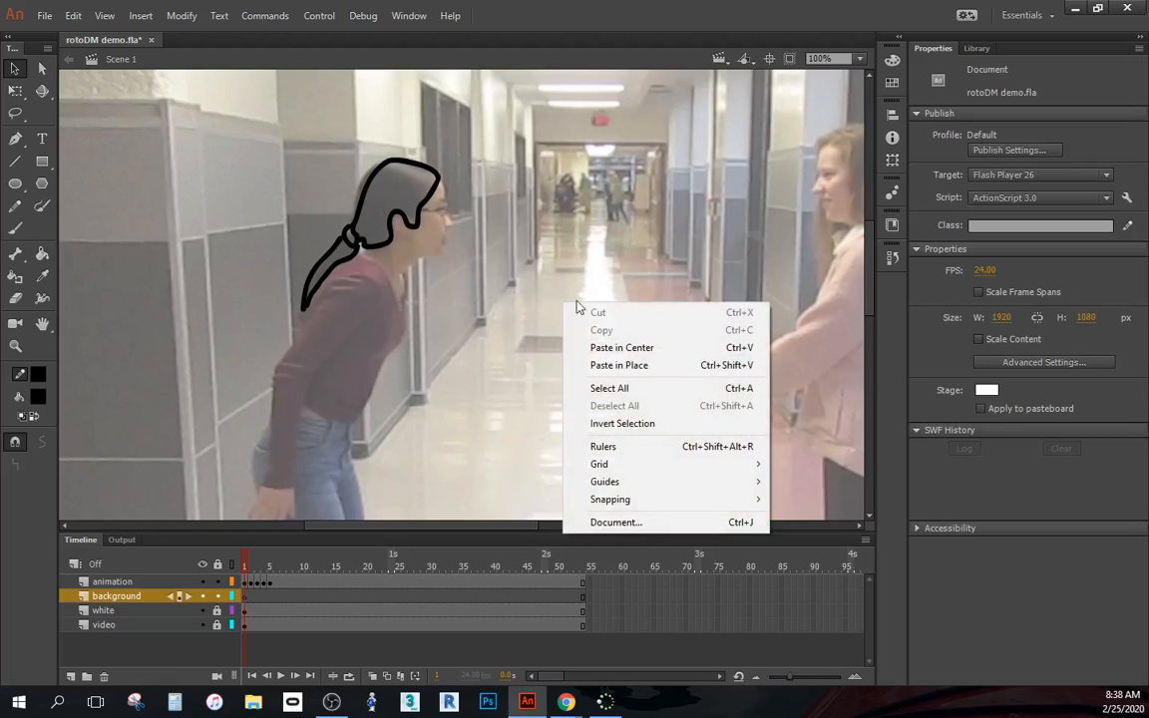
click(608, 366)
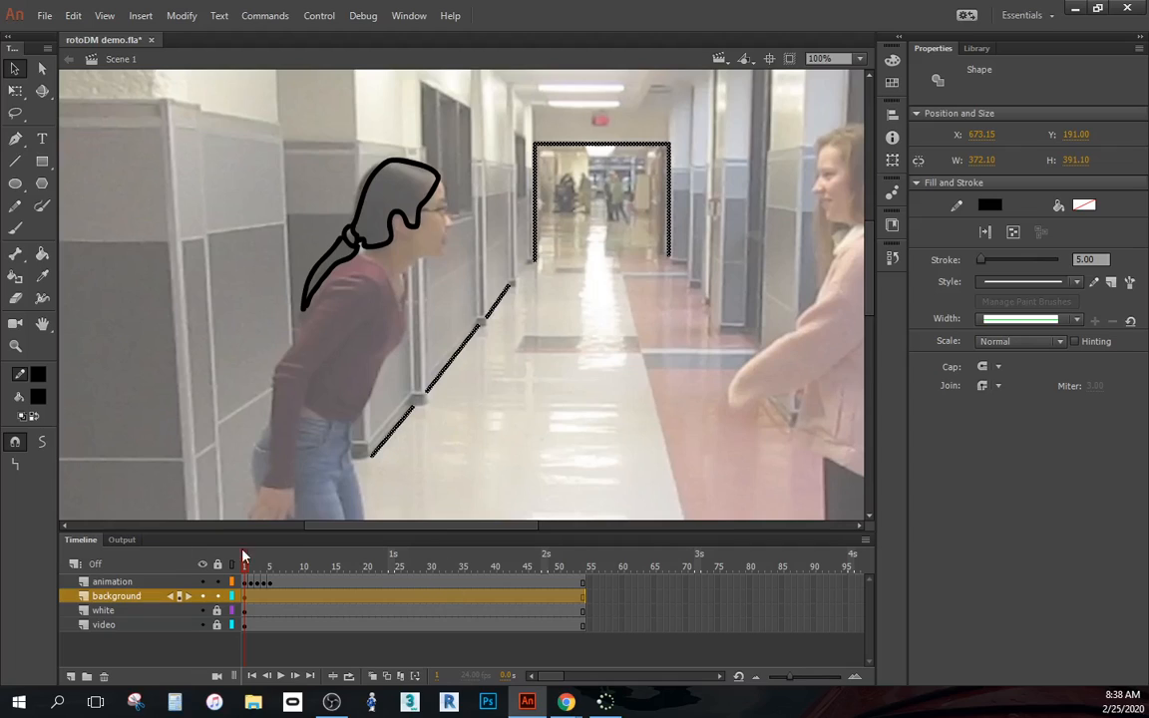
Compare frame 7 with frame 1 to check how the background lines carry across the frames
click(285, 557)
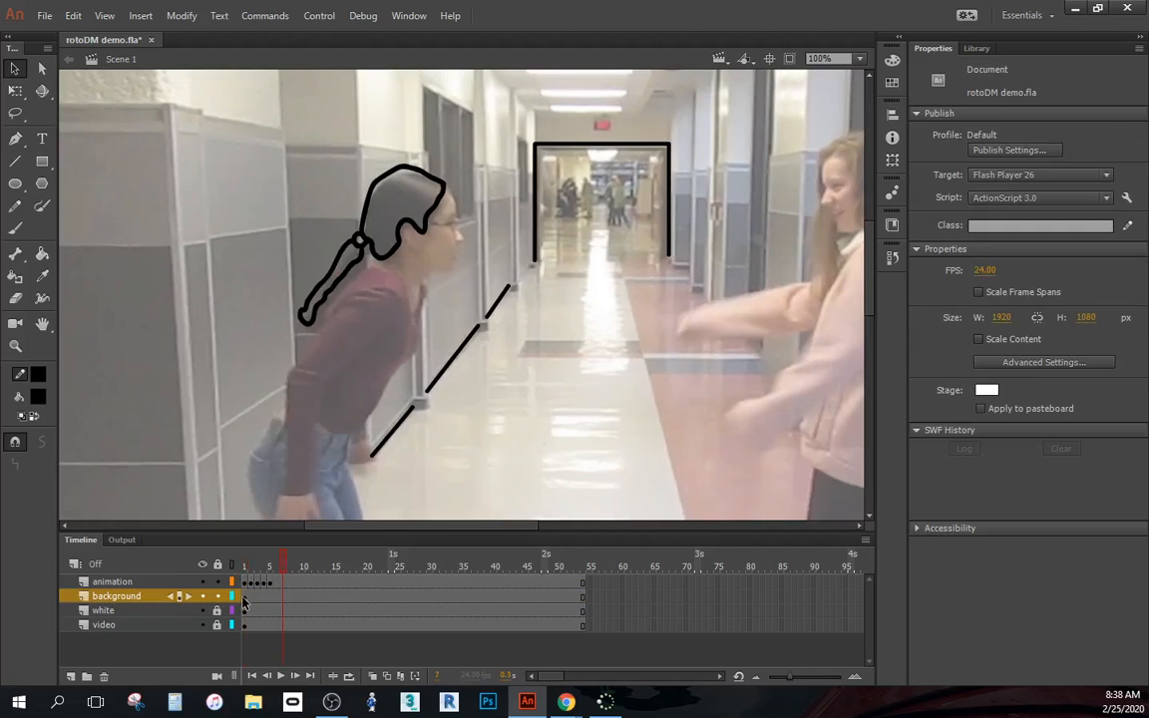
click(244, 597)
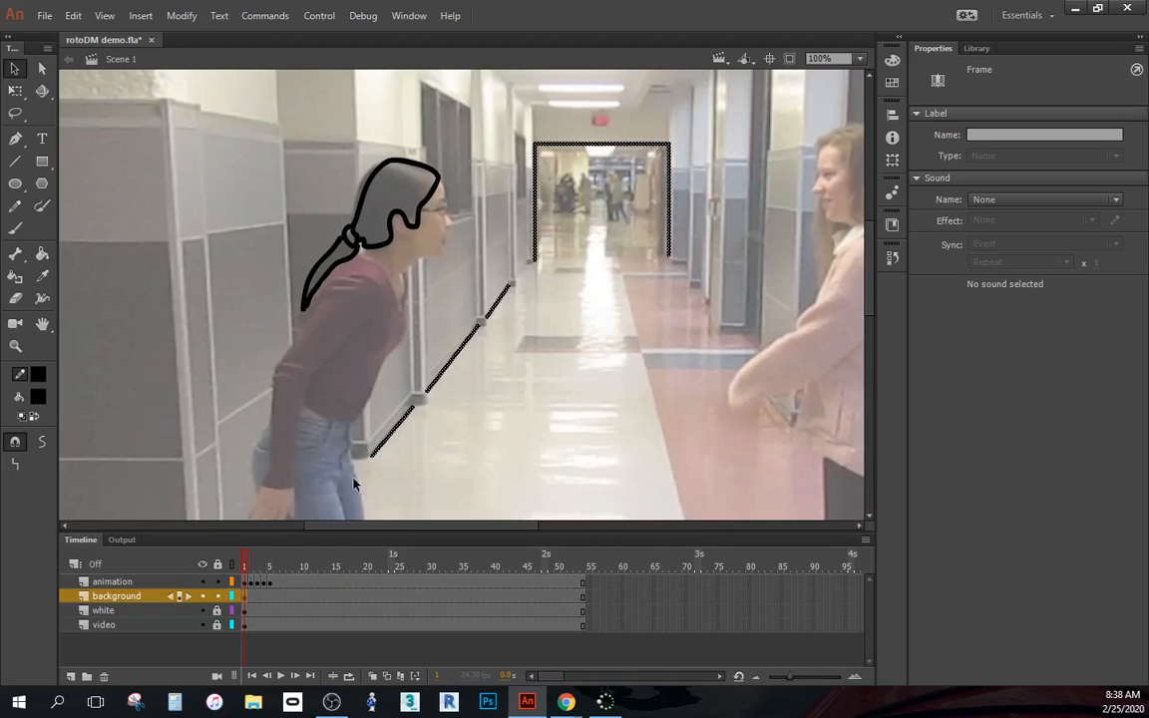
mouse_move(245, 565)
mouse_down()
mouse_move(596, 553)
mouse_move(302, 534)
mouse_move(538, 550)
mouse_move(589, 569)
mouse_move(308, 538)
mouse_move(598, 595)
mouse_move(234, 537)
mouse_up()
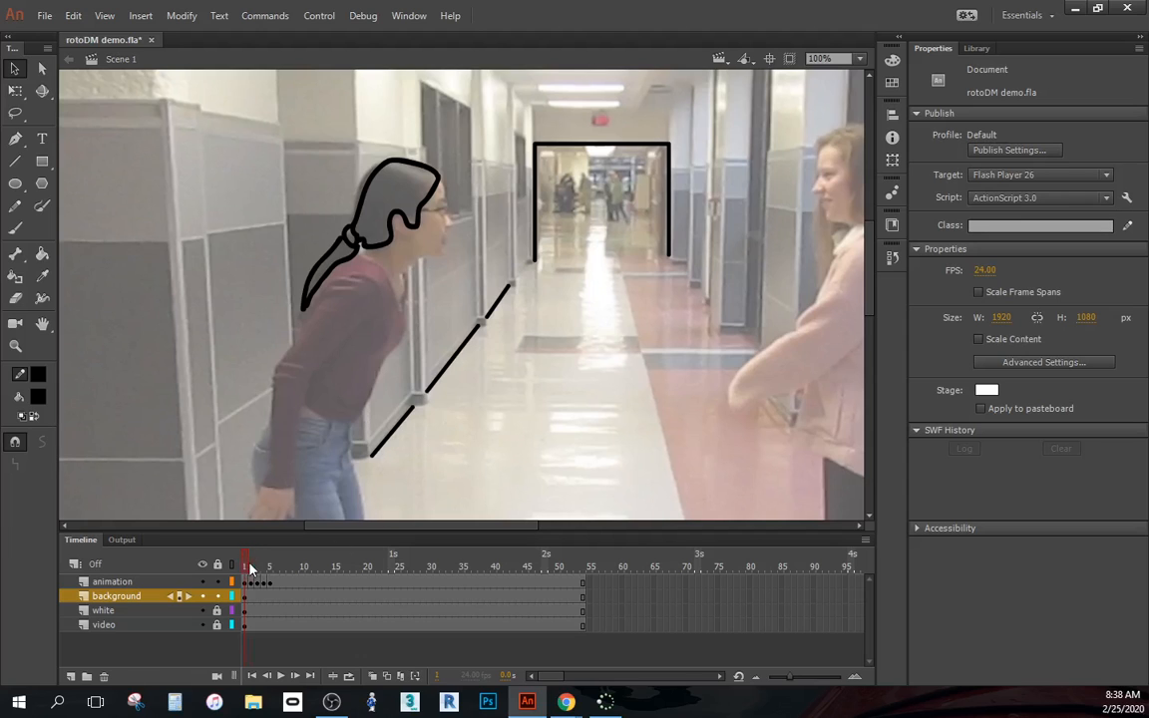
mouse_move(251, 569)
mouse_down()
mouse_move(500, 597)
mouse_move(243, 567)
mouse_up()
Switch to the animation layer and review its hair keyframes and the video up to frame 21 against the background lines
click(147, 597)
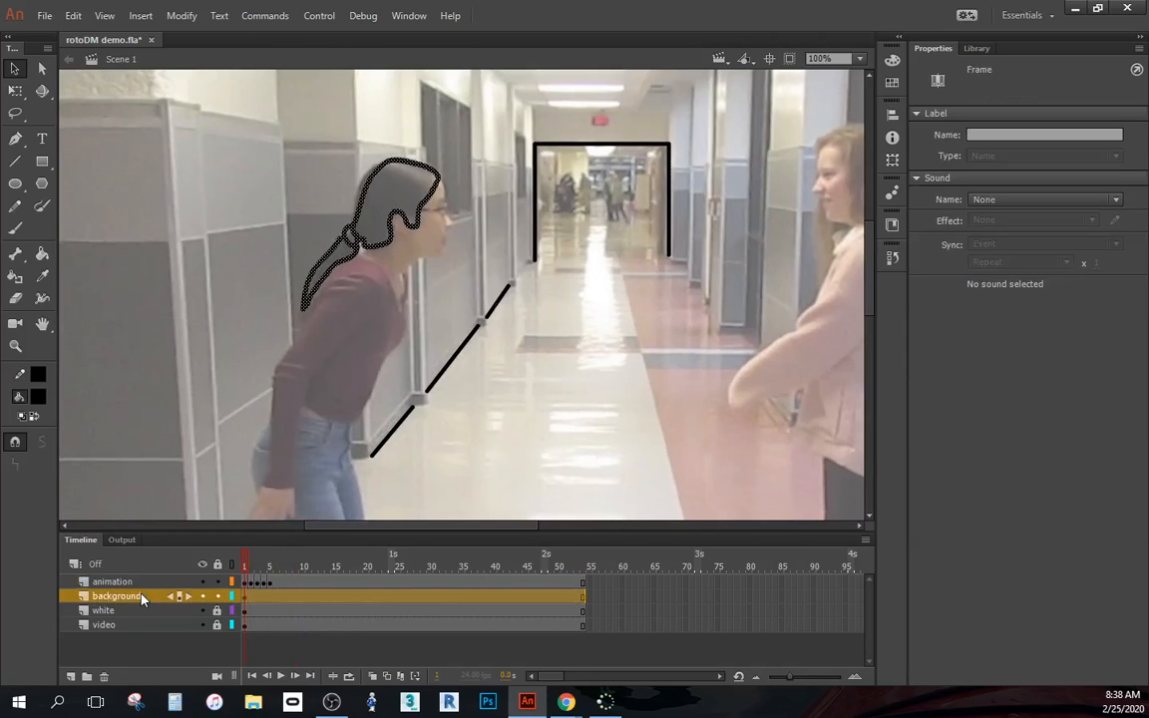
click(195, 582)
mouse_move(248, 567)
mouse_down()
mouse_move(275, 567)
mouse_move(244, 567)
mouse_up()
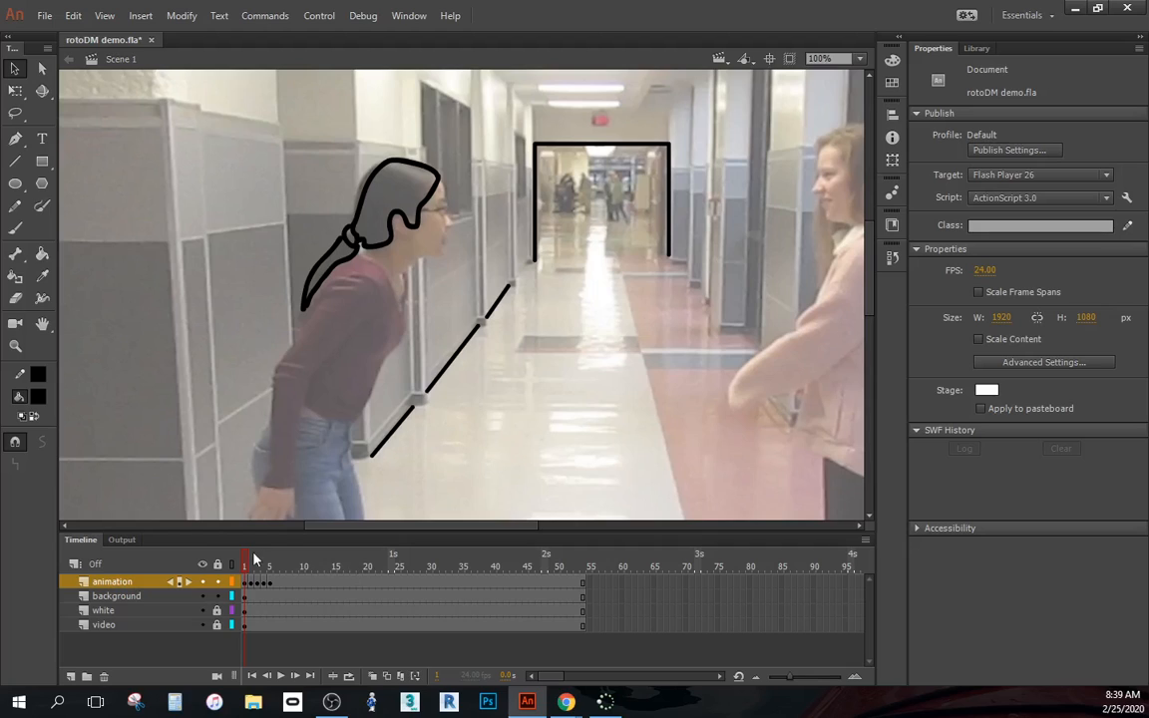
drag(255, 561, 372, 559)
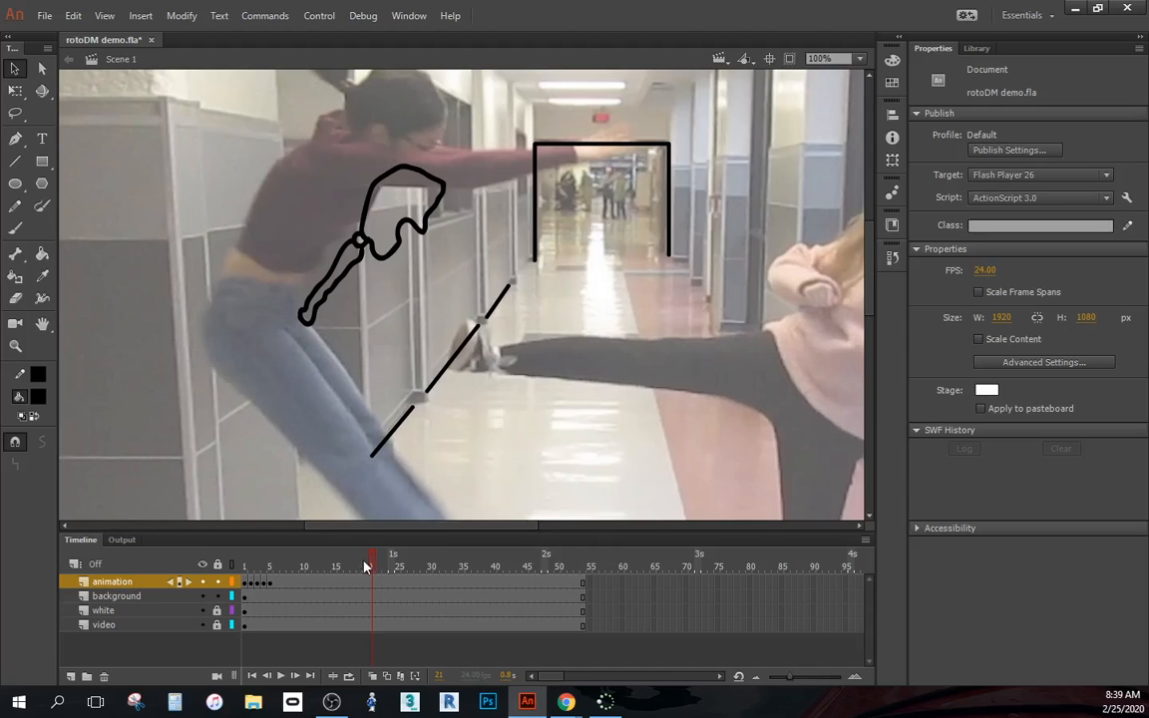
click(243, 566)
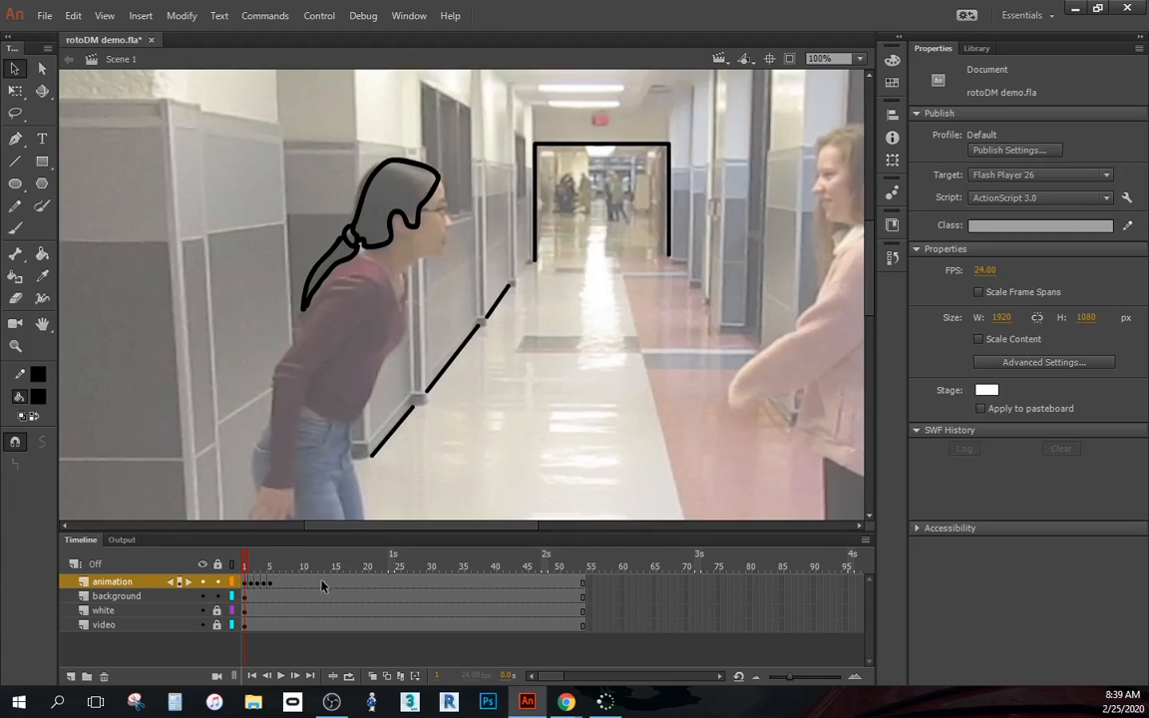
mouse_move(261, 585)
mouse_down()
mouse_move(274, 589)
mouse_move(253, 587)
mouse_up()
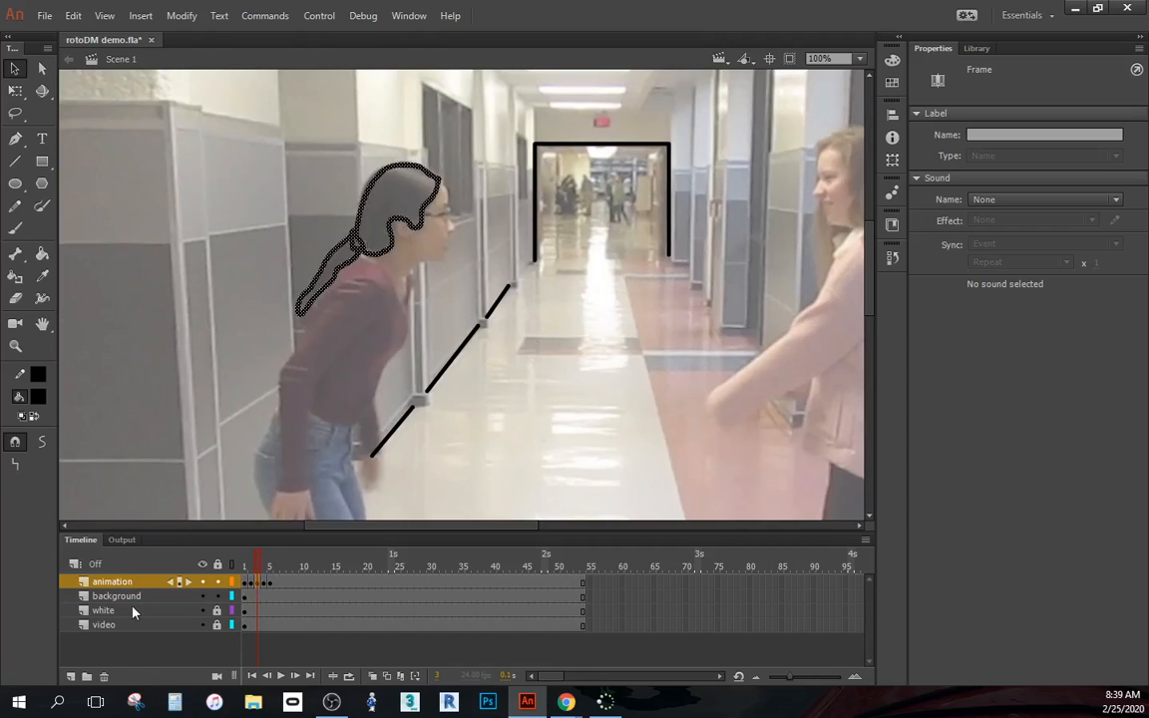